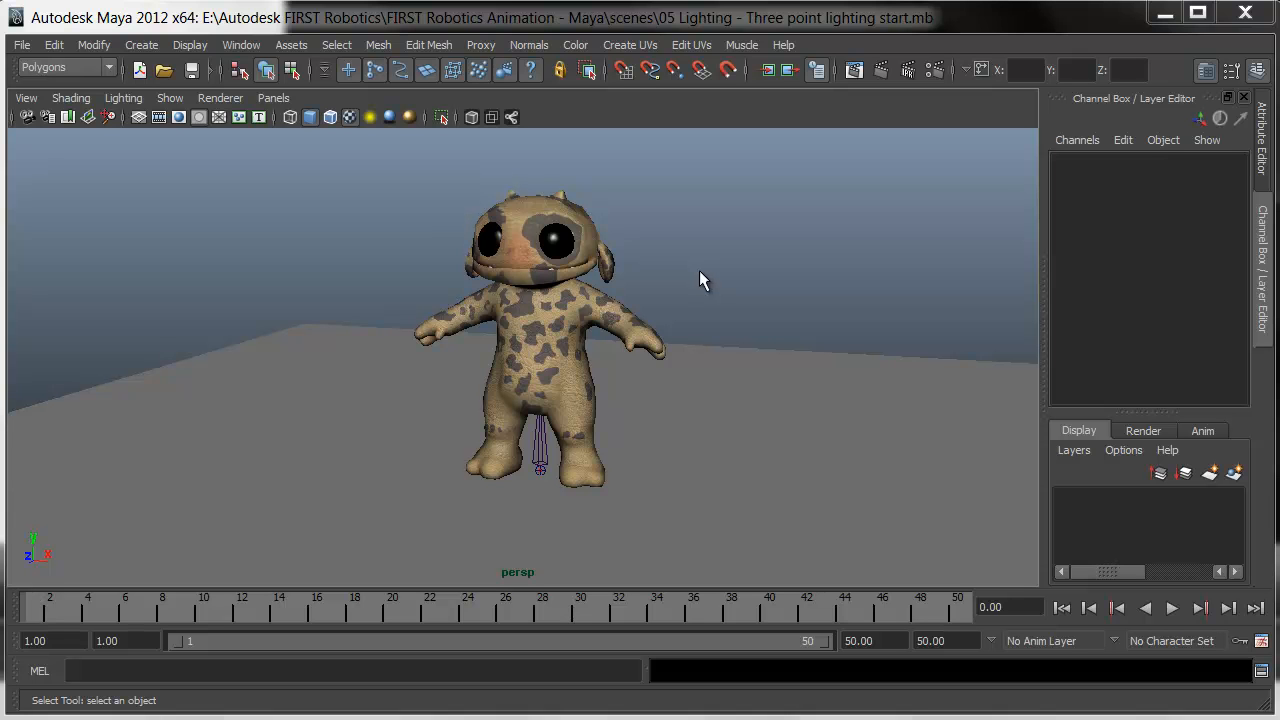
Step: Create a spot light and move it away from the origin to about X 106.5, Y -52.7, Z 29 cm
{"action": "left_click_drag", "start_coordinate": [720, 277], "coordinate": [740, 317], "text": "alt"}
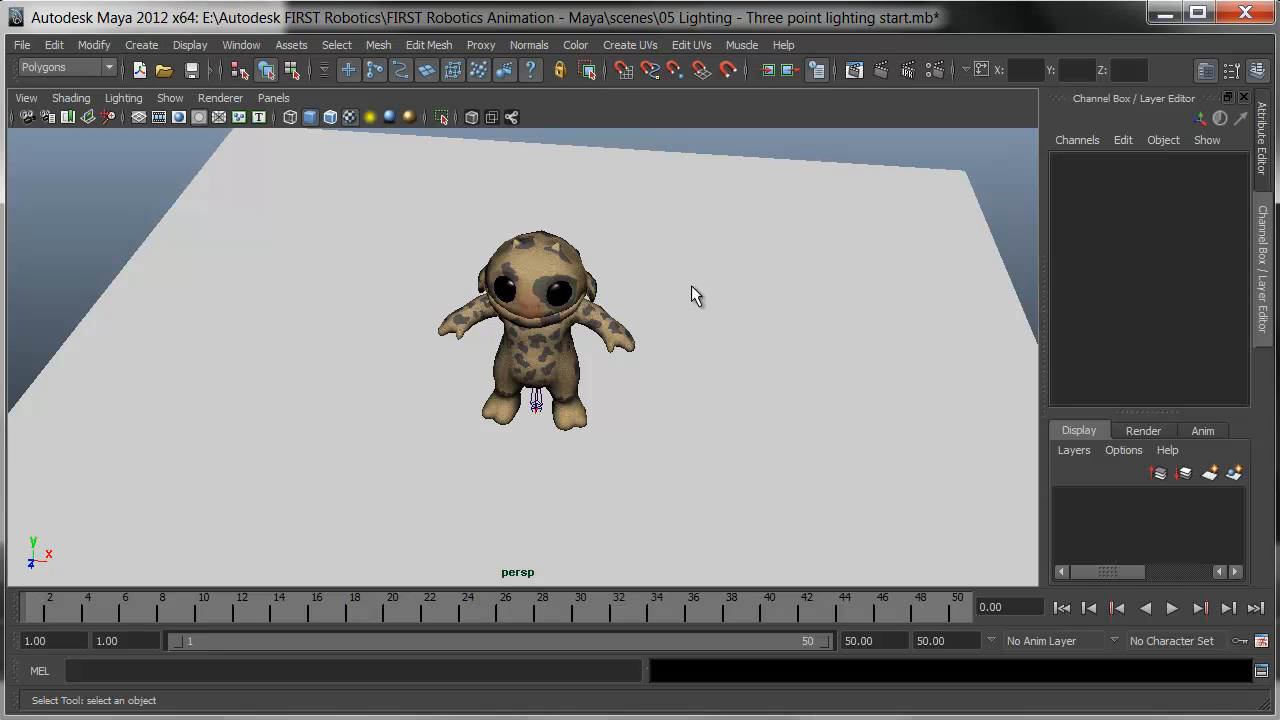
{"action": "left_click", "coordinate": [141, 45]}
{"action": "mouse_move", "coordinate": [183, 119]}
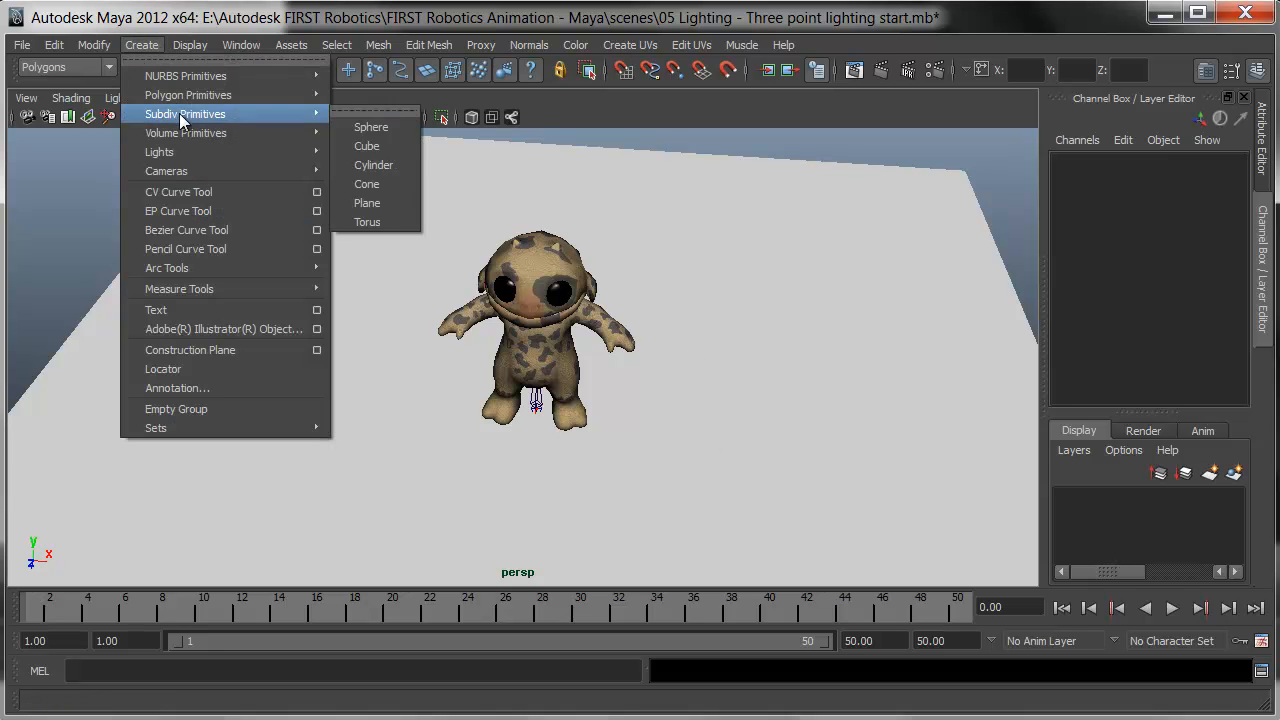
{"action": "mouse_move", "coordinate": [210, 152]}
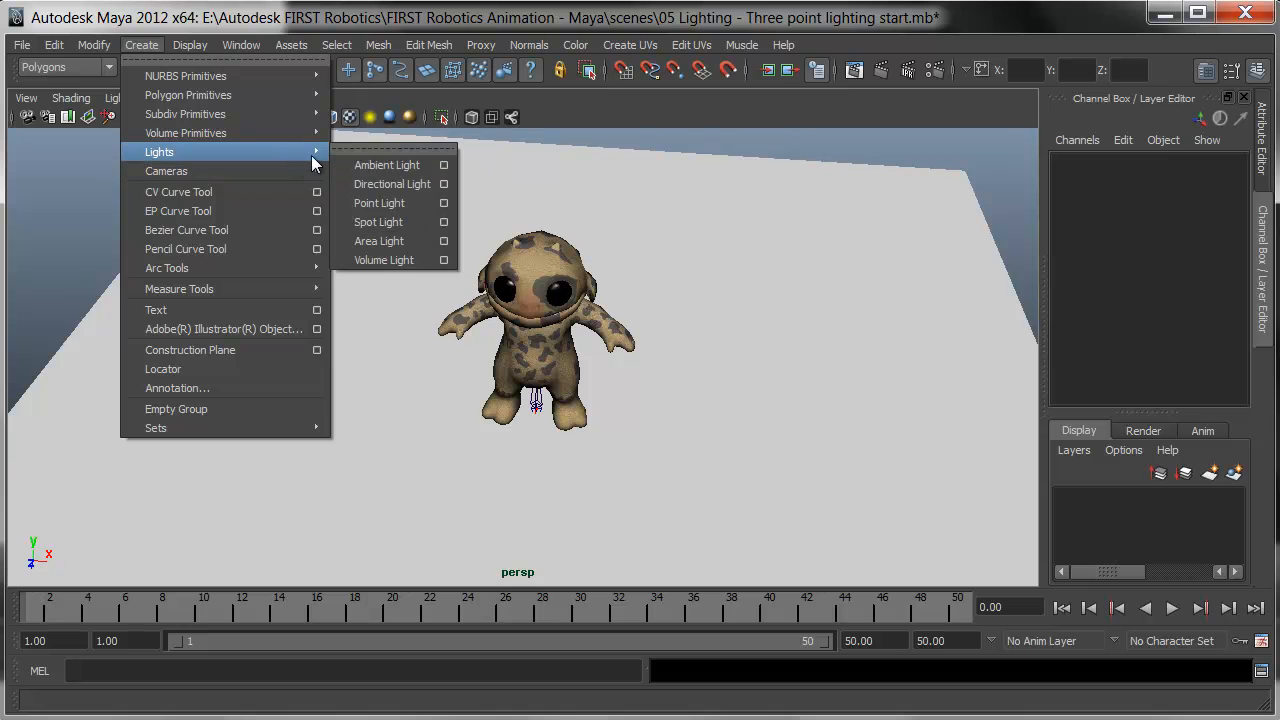
{"action": "left_click", "coordinate": [384, 221]}
{"action": "key", "text": "w"}
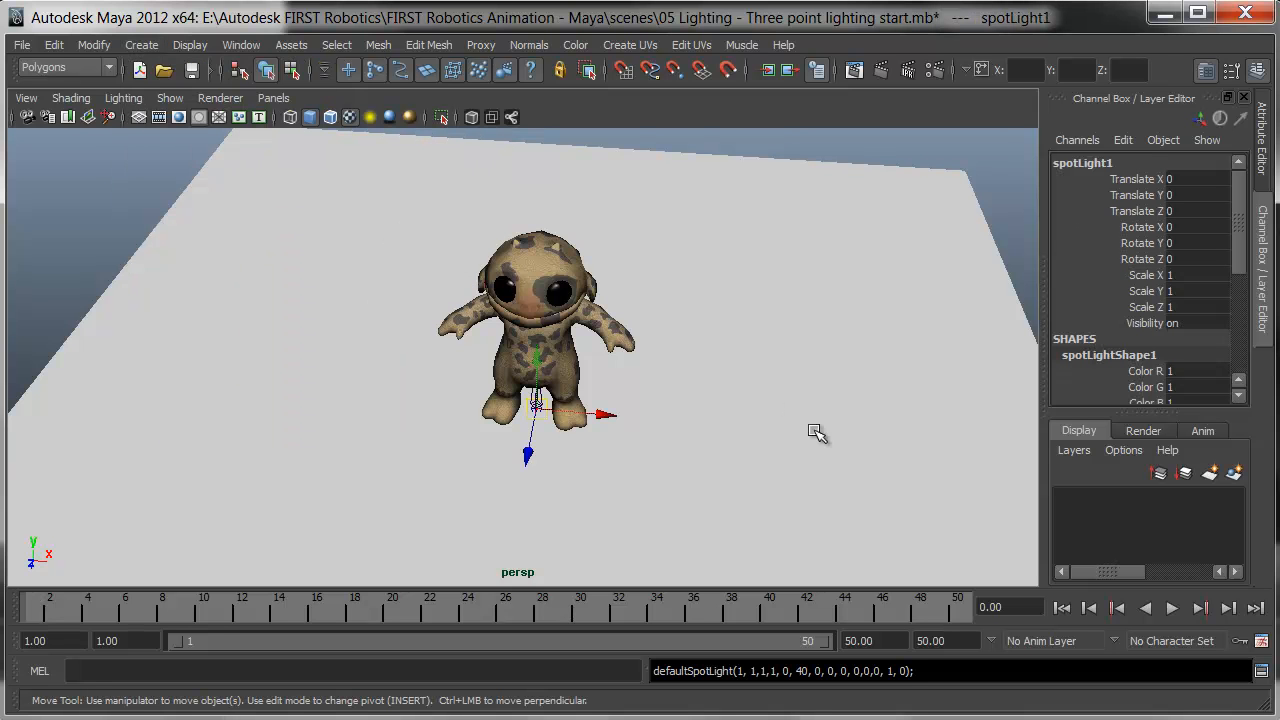
{"action": "left_click_drag", "start_coordinate": [537, 404], "coordinate": [690, 514]}
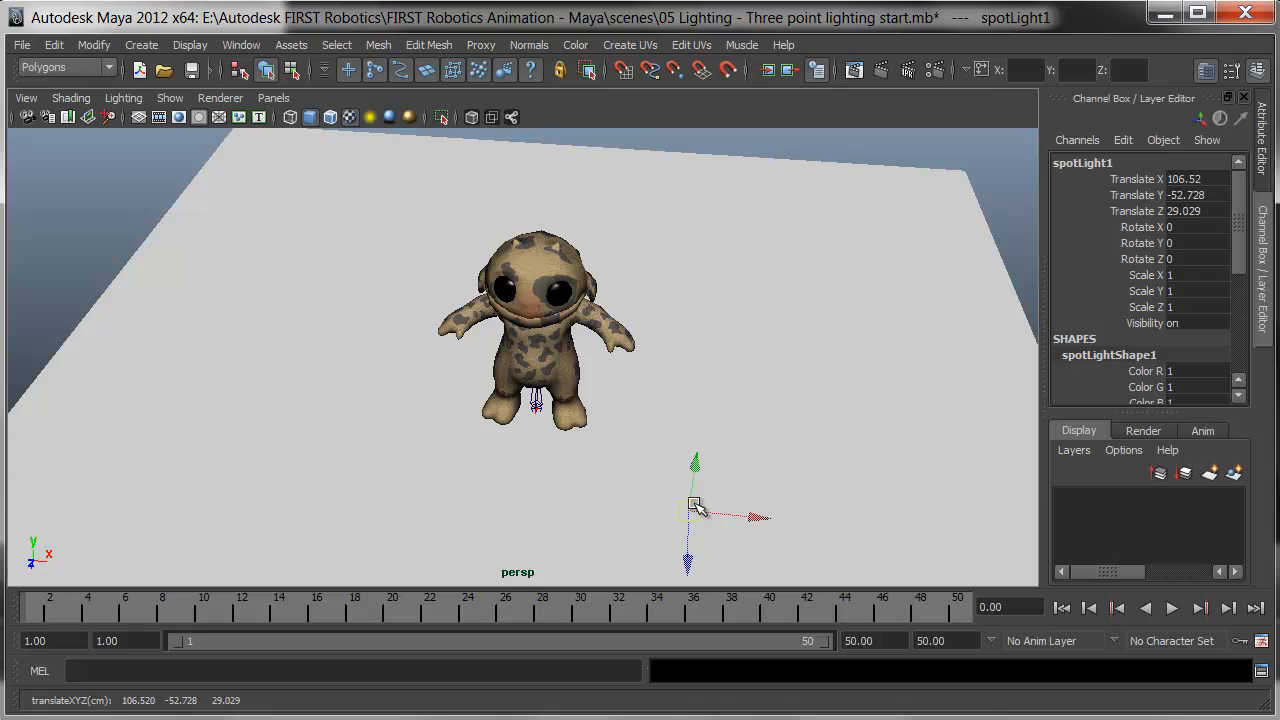
Step: Set the spot light's locator scale to 10 in its object display attributes
{"action": "scroll", "coordinate": [1176, 250], "scroll_direction": "down", "scroll_amount": 5}
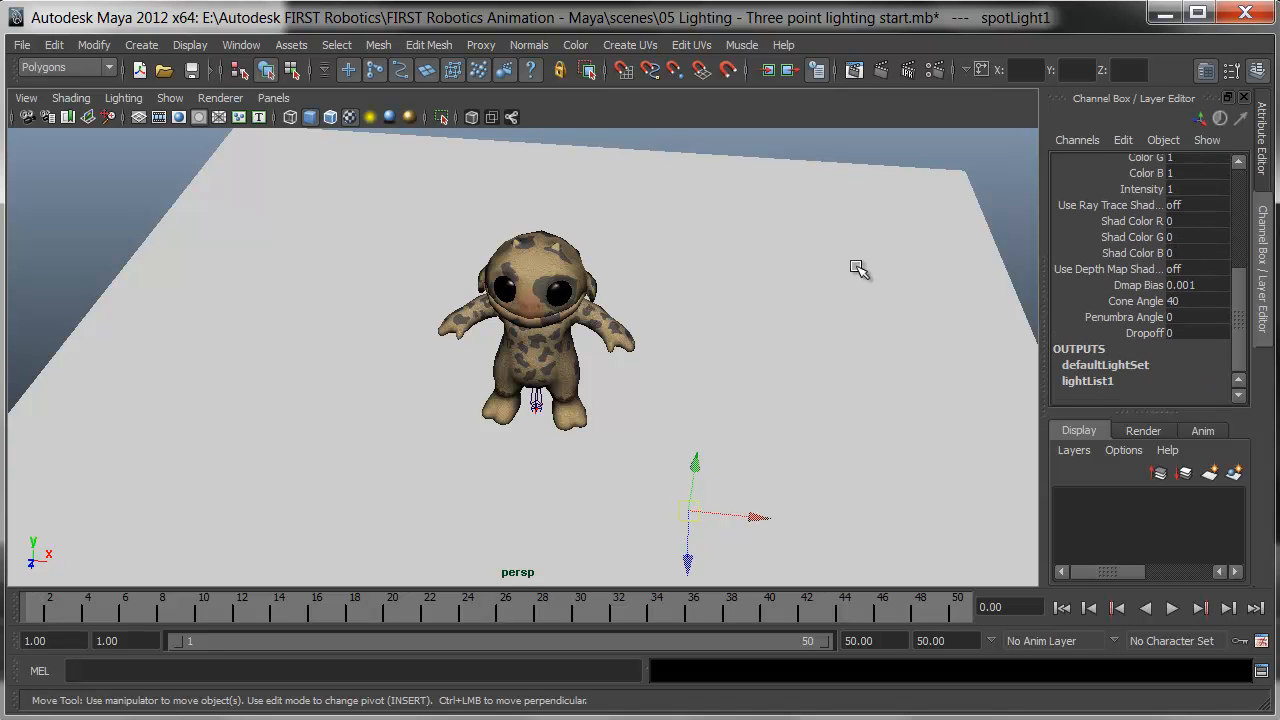
{"action": "key", "text": "ctrl+a"}
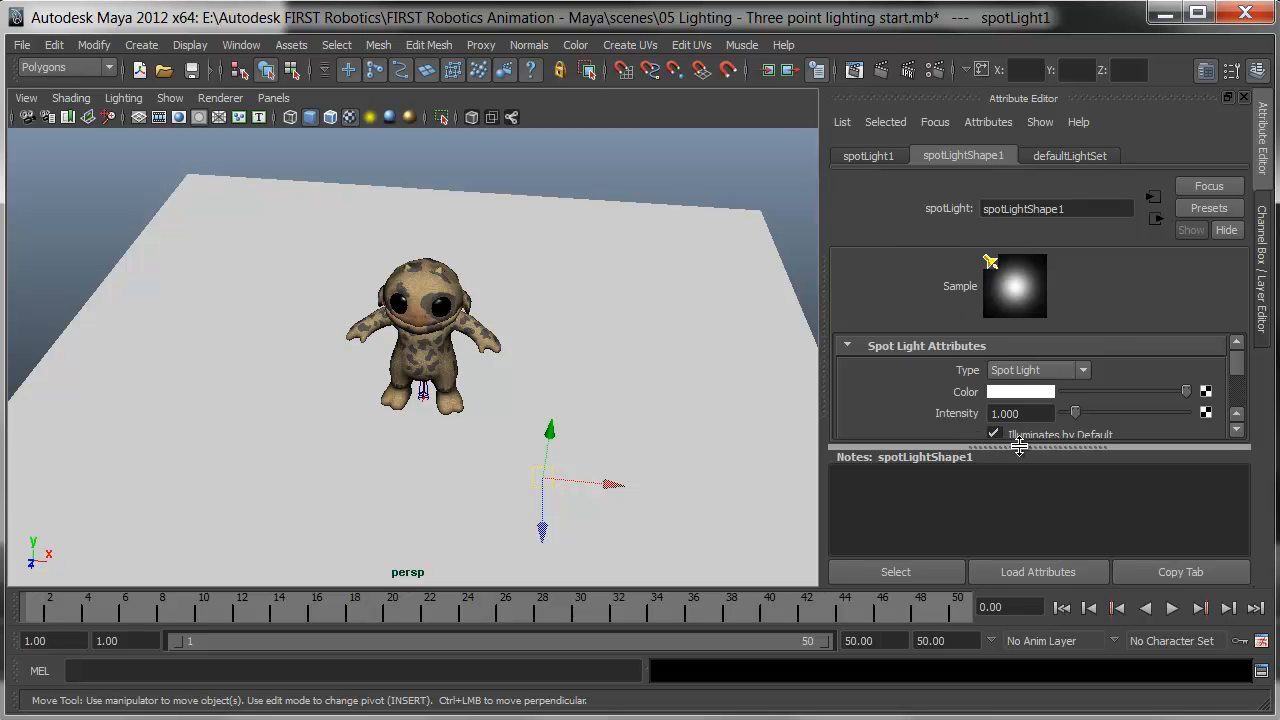
{"action": "left_click_drag", "start_coordinate": [1014, 444], "coordinate": [1020, 548]}
{"action": "scroll", "coordinate": [997, 392], "scroll_direction": "down", "scroll_amount": 3}
{"action": "left_click", "coordinate": [915, 494]}
{"action": "scroll", "coordinate": [1018, 435], "scroll_direction": "down", "scroll_amount": 3}
{"action": "left_click", "coordinate": [1018, 435]}
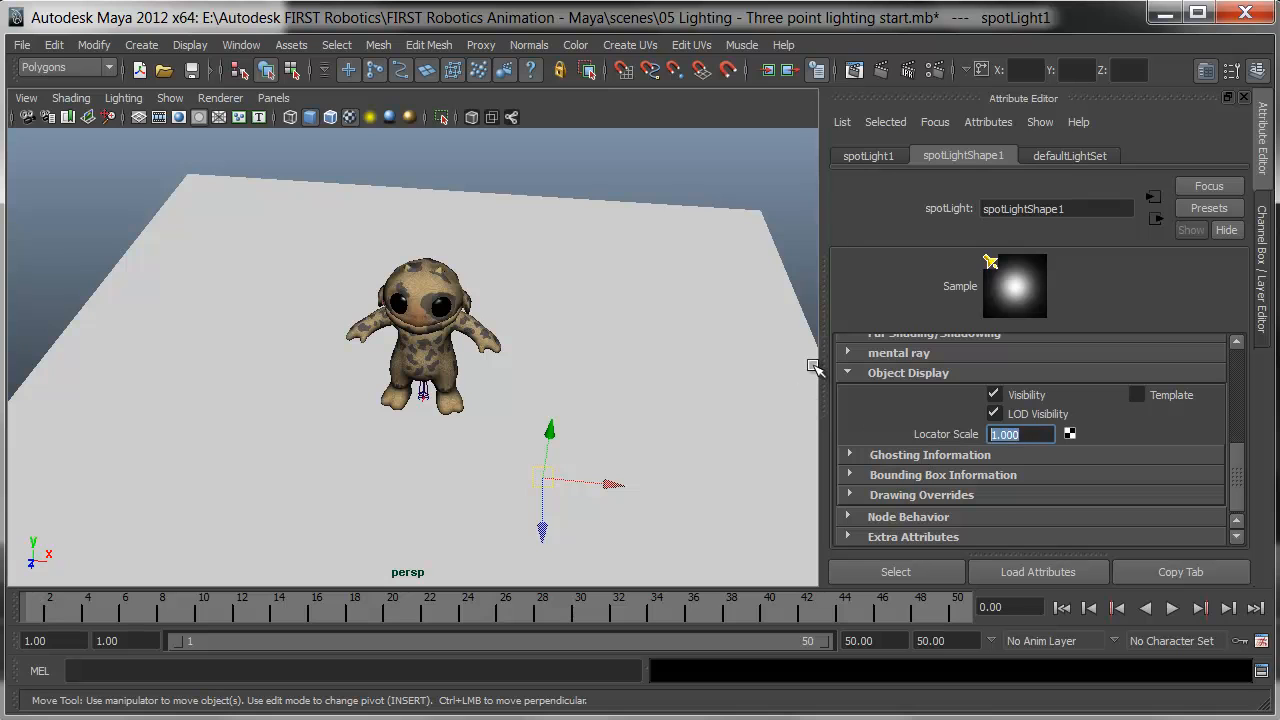
{"action": "type", "text": "10"}
{"action": "key", "text": "Return"}
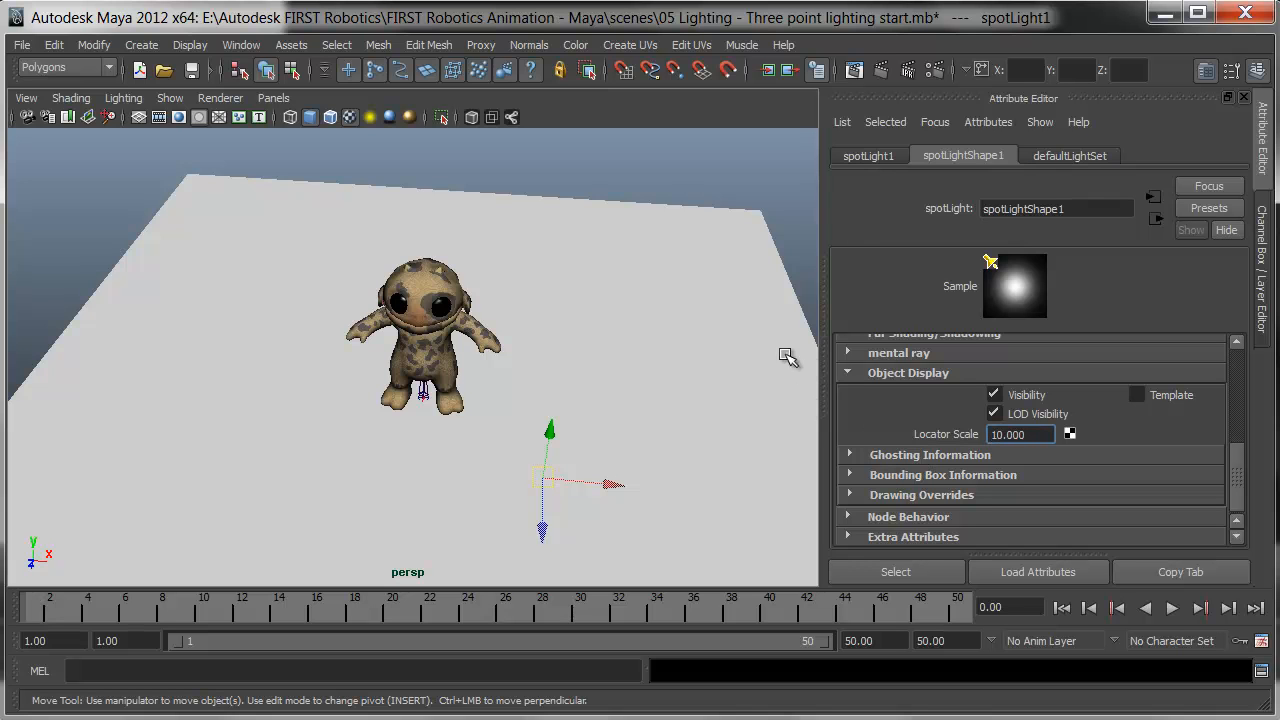
Step: Raise the spot light and move it in front of the character, bringing its aim point toward the character's head
{"action": "left_click_drag", "start_coordinate": [549, 432], "coordinate": [557, 251]}
{"action": "left_click_drag", "start_coordinate": [584, 380], "coordinate": [651, 386], "text": "alt"}
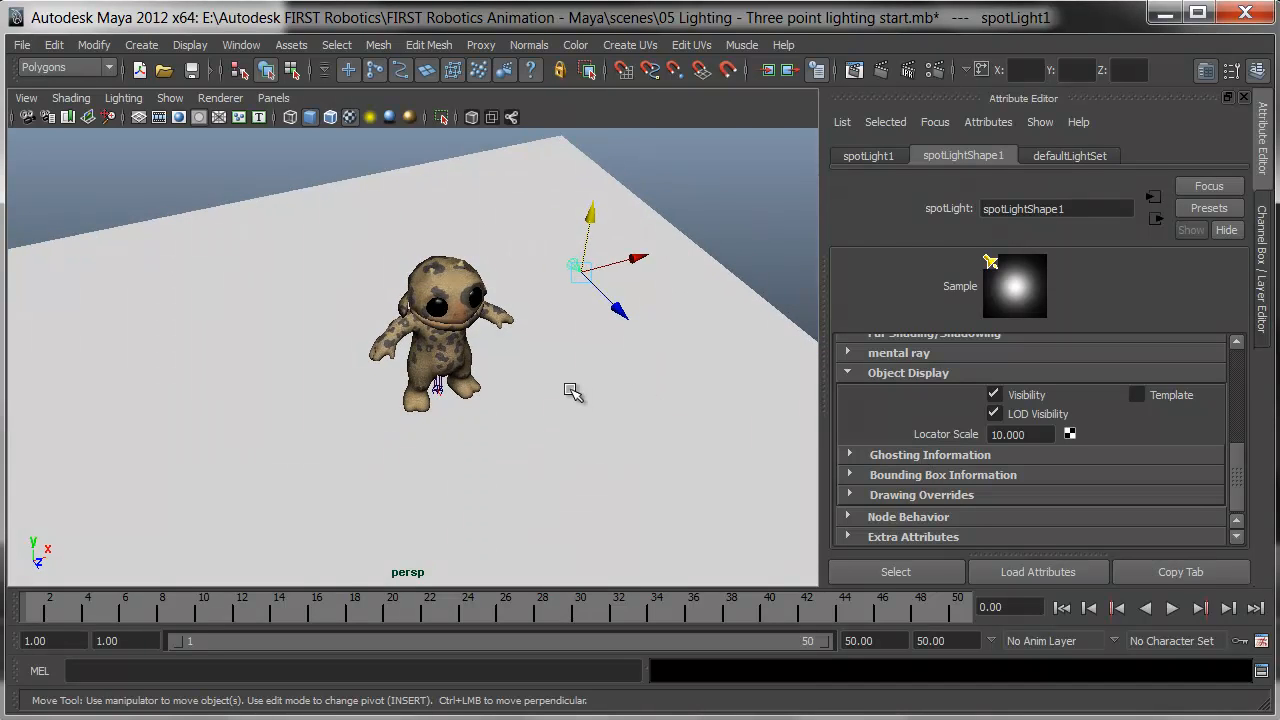
{"action": "key", "text": "t"}
{"action": "left_click_drag", "start_coordinate": [619, 307], "coordinate": [690, 352]}
{"action": "key", "text": "["}
{"action": "left_click_drag", "start_coordinate": [668, 229], "coordinate": [560, 363]}
Step: In the wireframe top view, center the spot light's aim point on the character's head at about X -3.4, Z 4.3 cm
{"action": "key", "text": "space"}
{"action": "scroll", "coordinate": [611, 372], "scroll_direction": "down", "scroll_amount": 6}
{"action": "key", "text": "4"}
{"action": "scroll", "coordinate": [602, 386], "scroll_direction": "down", "scroll_amount": 5}
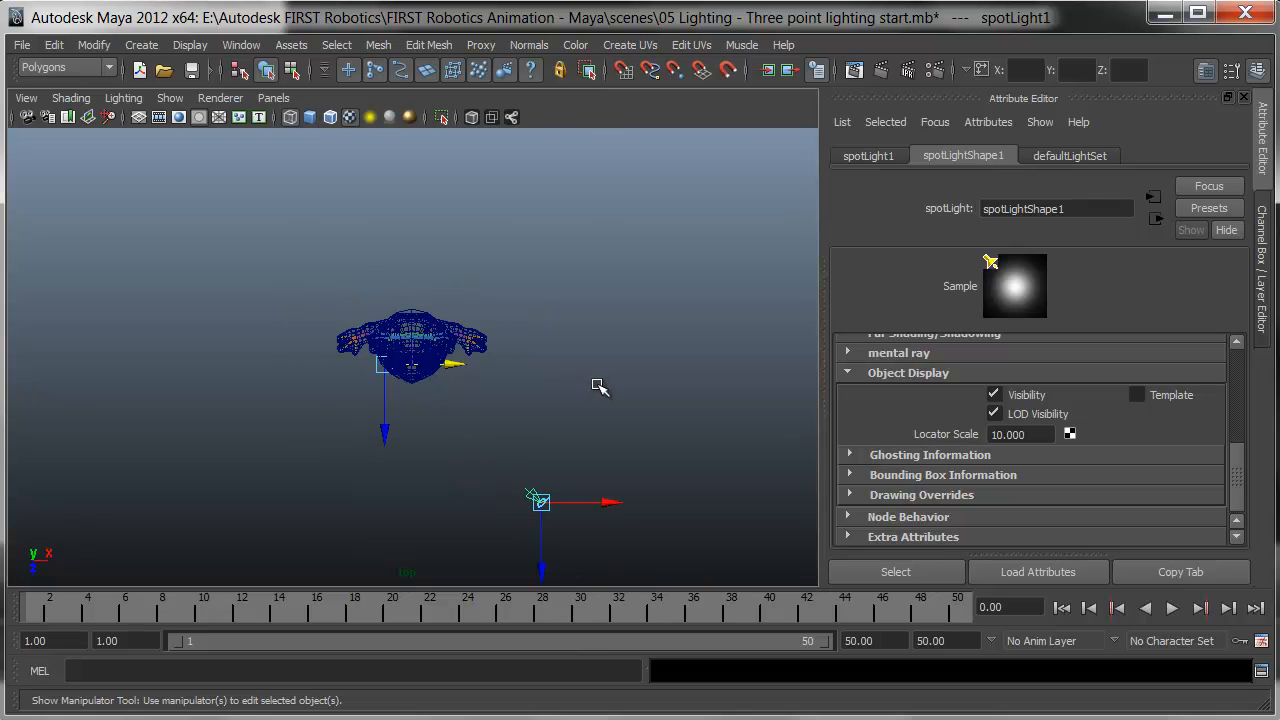
{"action": "middle_click_drag", "start_coordinate": [602, 386], "coordinate": [615, 330], "text": "alt"}
{"action": "left_click_drag", "start_coordinate": [394, 311], "coordinate": [413, 290]}
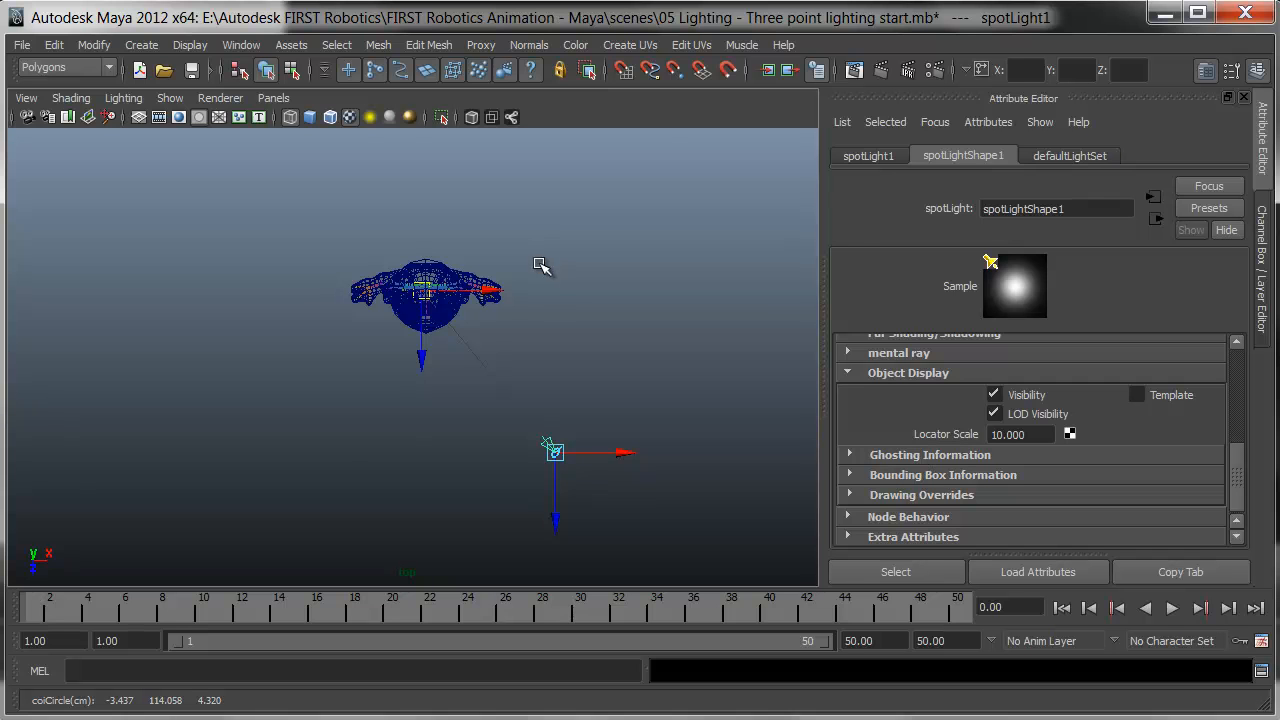
Step: In the front view, raise the spot light to a height of about 189 cm, keeping its aim point on the head
{"action": "key", "text": "space"}
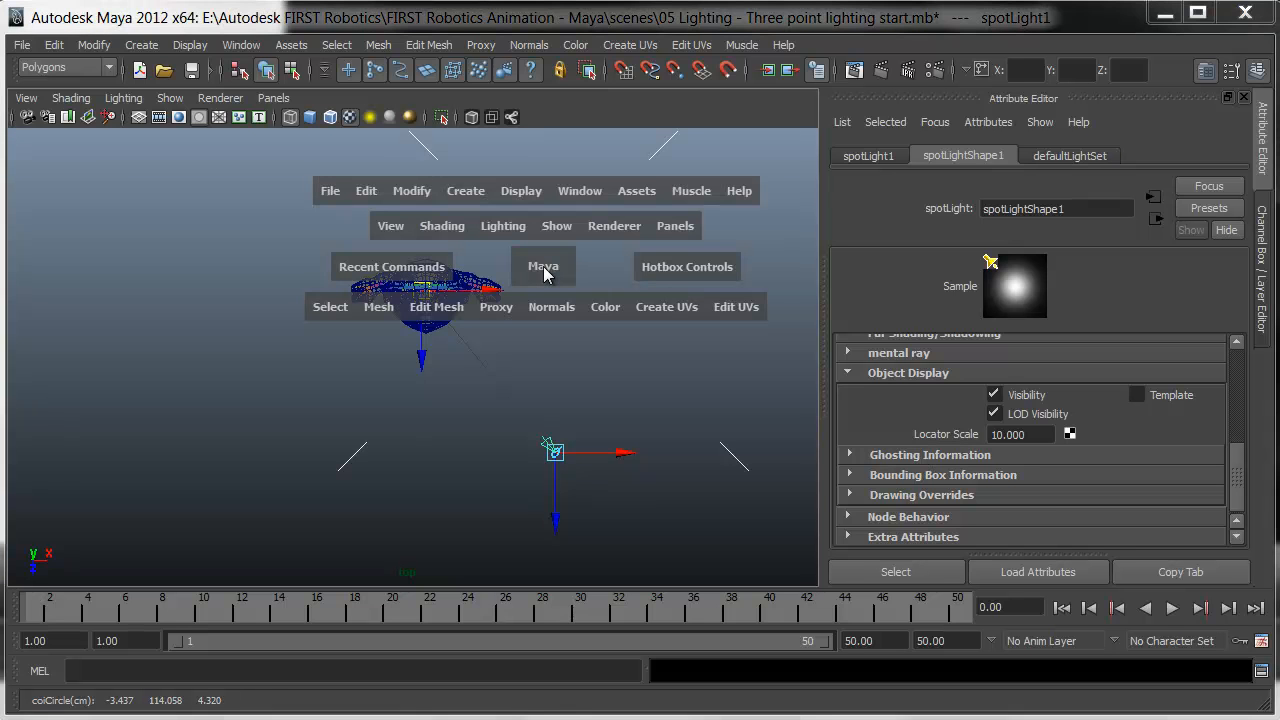
{"action": "left_click", "coordinate": [485, 267]}
{"action": "left_click_drag", "start_coordinate": [485, 267], "coordinate": [440, 270]}
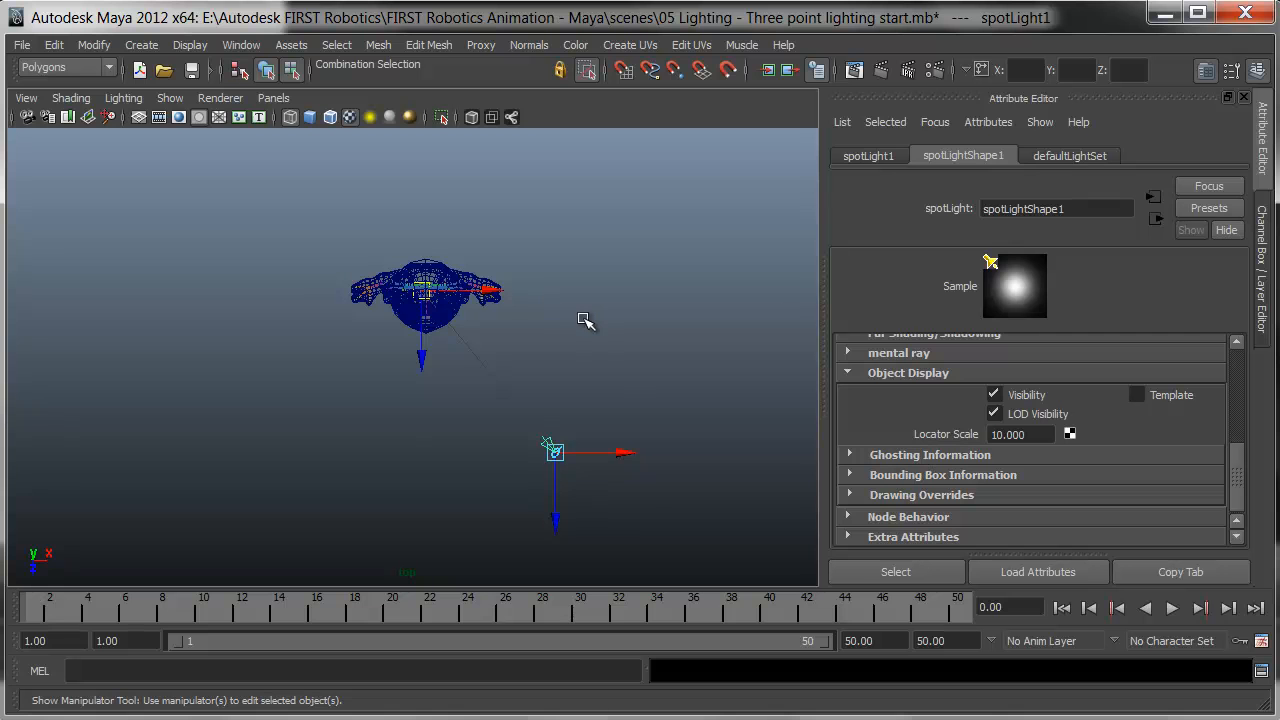
{"action": "key", "text": "space"}
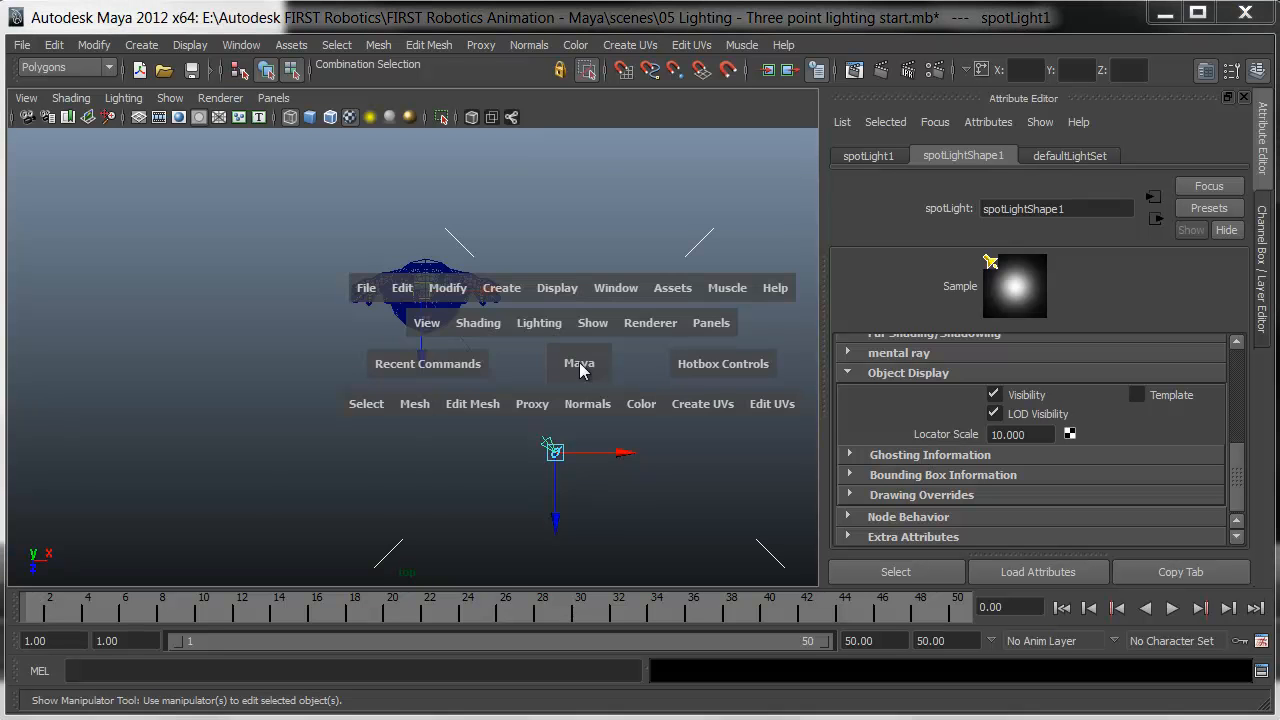
{"action": "left_click_drag", "start_coordinate": [580, 366], "coordinate": [577, 383]}
{"action": "scroll", "coordinate": [563, 380], "scroll_direction": "down", "scroll_amount": 5}
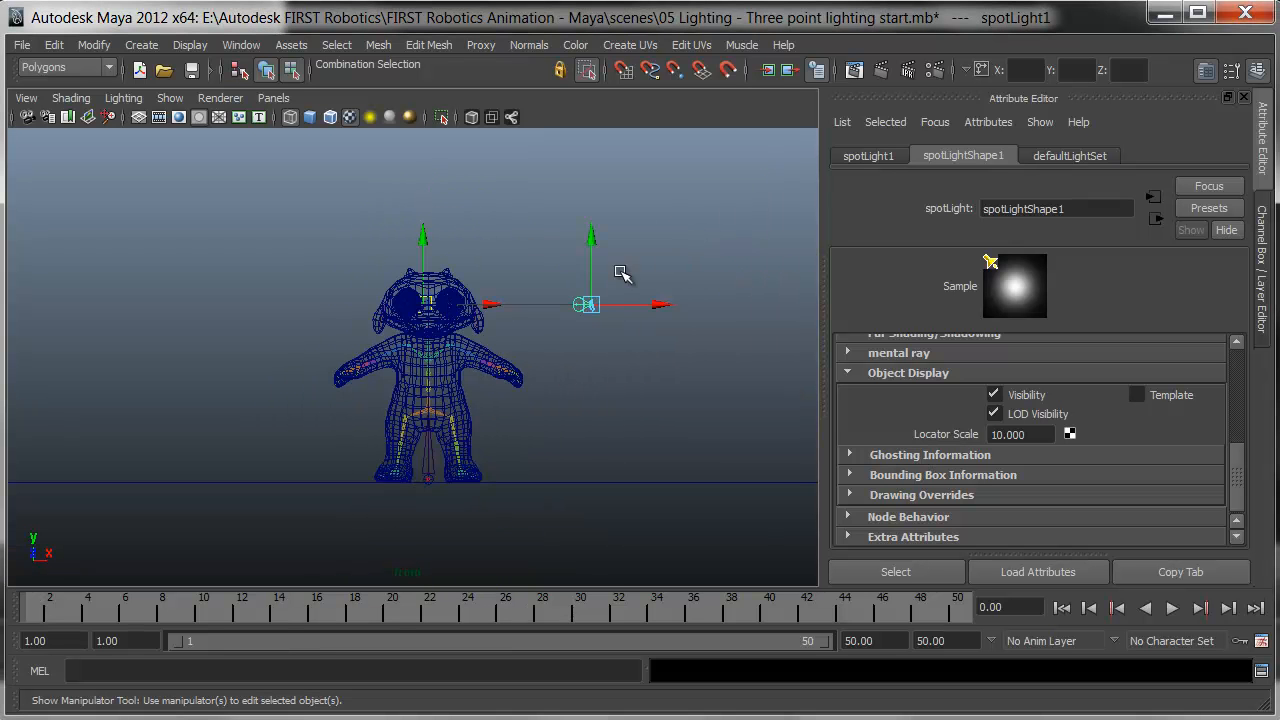
{"action": "left_click_drag", "start_coordinate": [590, 259], "coordinate": [603, 134]}
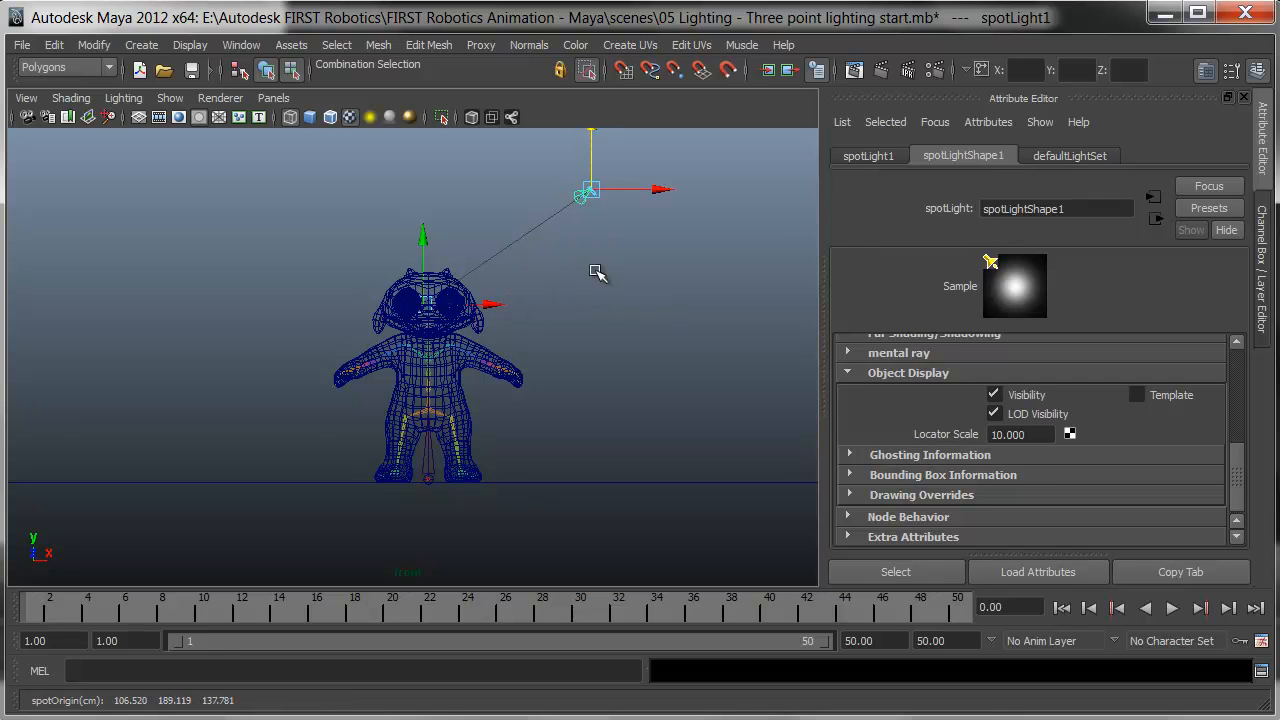
{"action": "middle_click_drag", "start_coordinate": [600, 274], "coordinate": [602, 314], "text": "alt"}
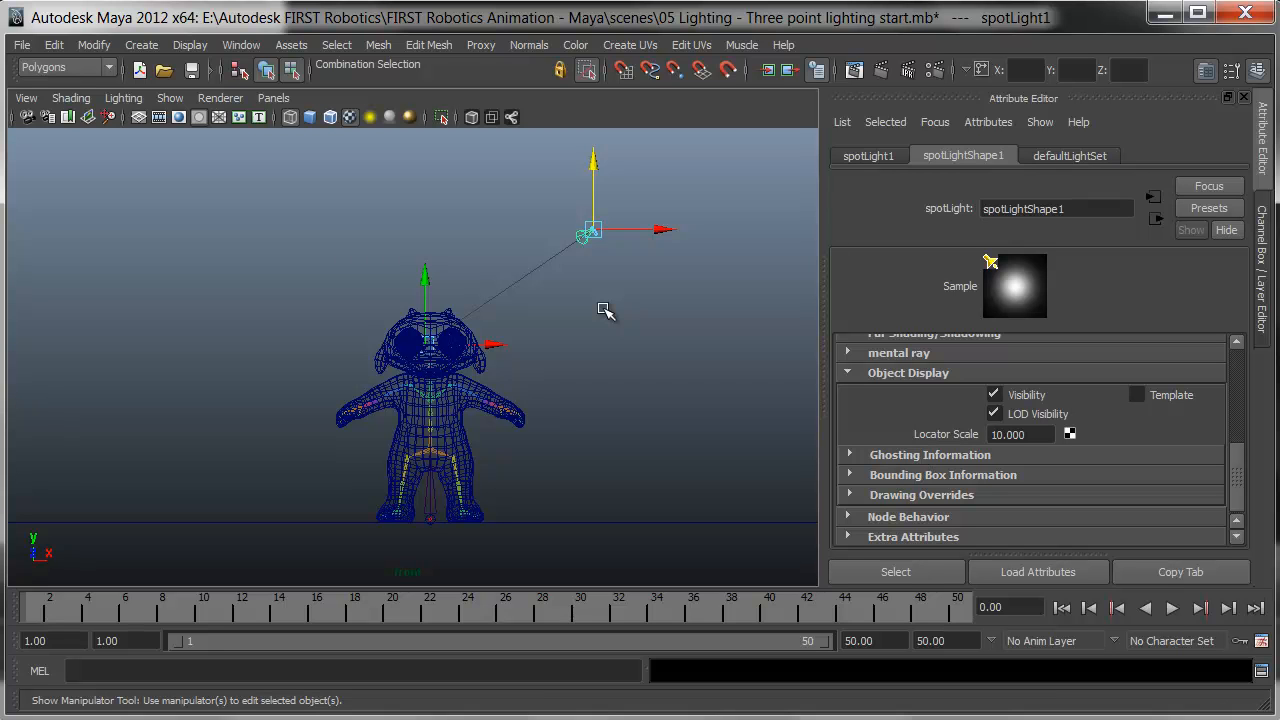
{"action": "middle_click_drag", "start_coordinate": [614, 323], "coordinate": [571, 317], "text": "alt"}
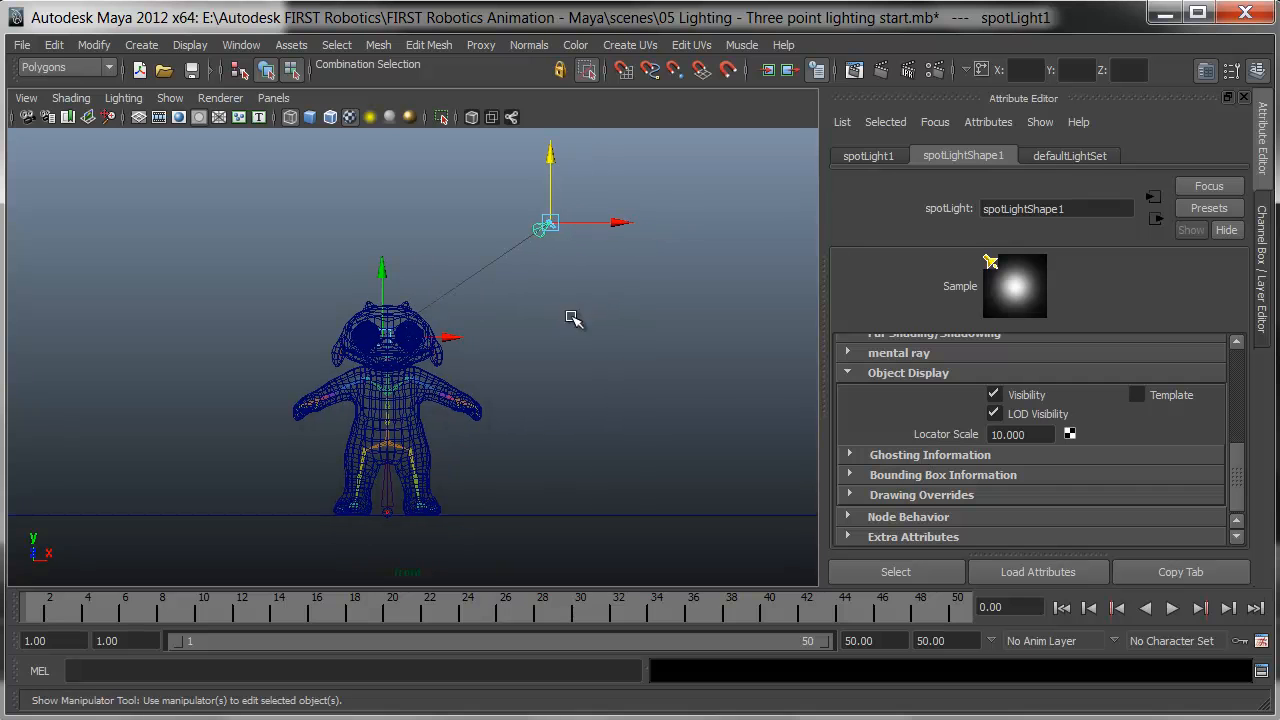
Step: Set the spot light's cone angle to 50, penumbra angle to 6 and dropoff to 5
{"action": "left_click_drag", "start_coordinate": [1232, 482], "coordinate": [1244, 413]}
{"action": "double_click", "coordinate": [1010, 429]}
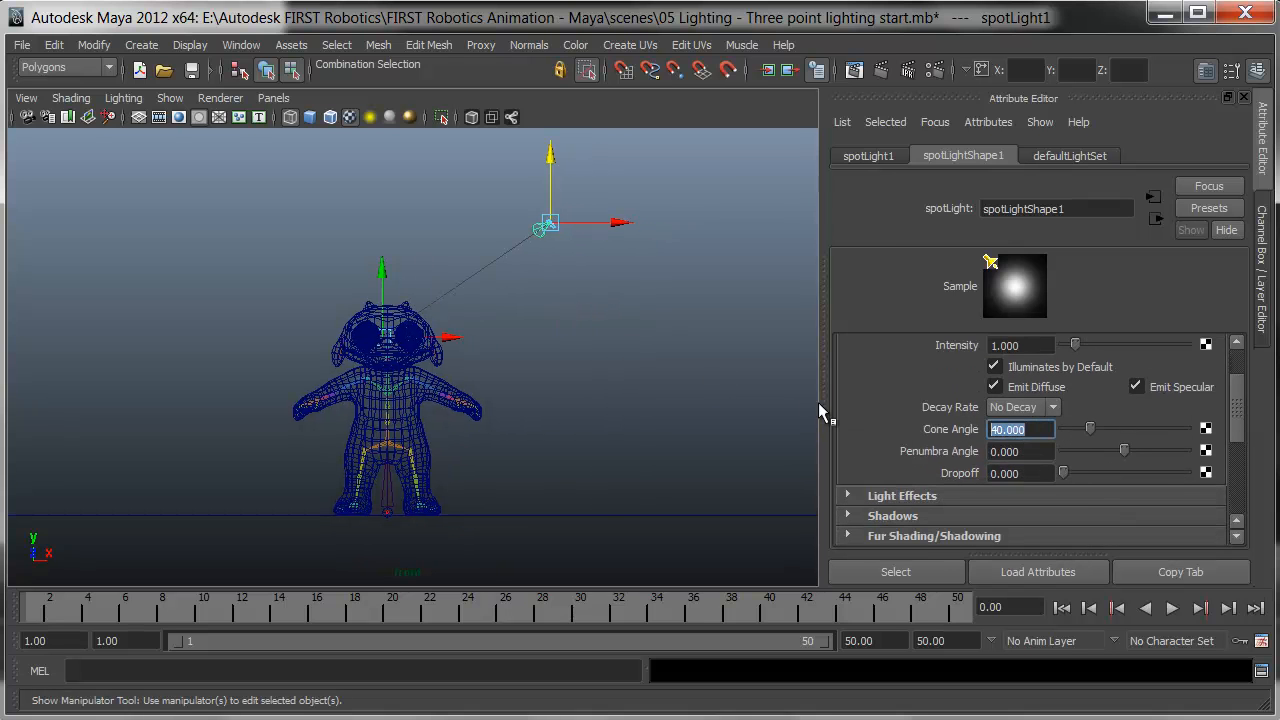
{"action": "type", "text": "50"}
{"action": "key", "text": "Tab"}
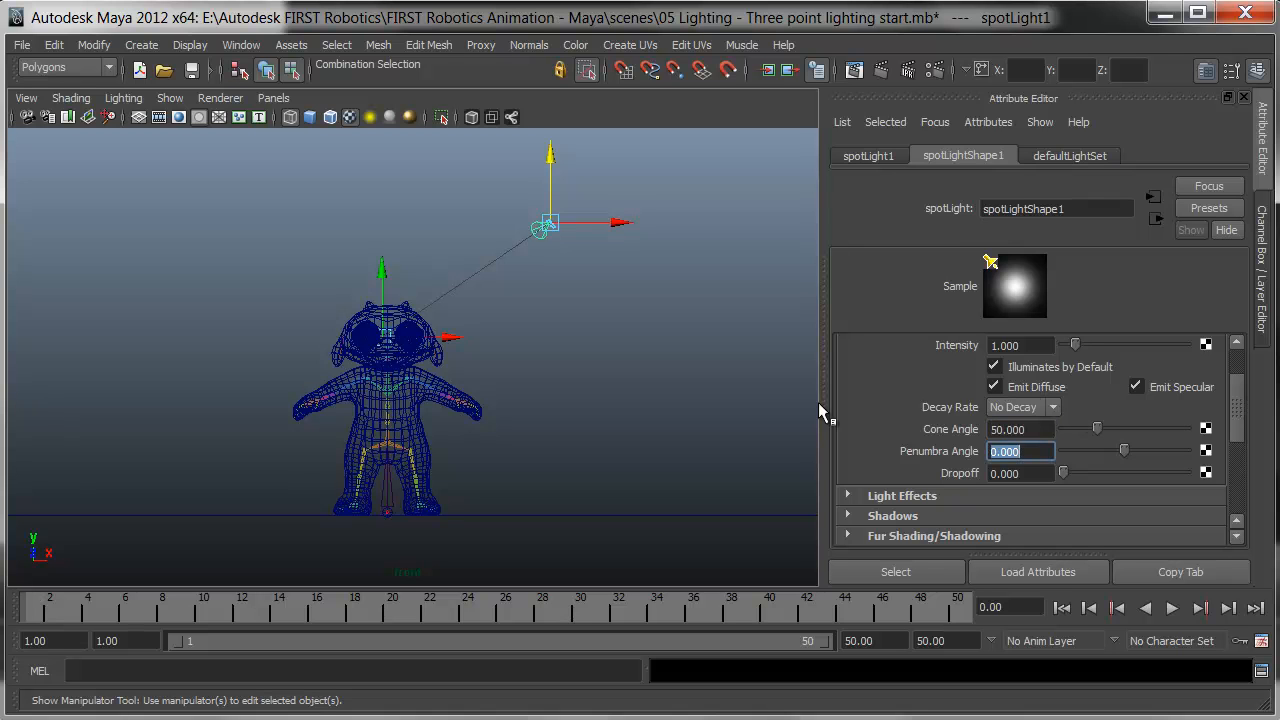
{"action": "type", "text": "6"}
{"action": "key", "text": "Tab"}
{"action": "type", "text": "5"}
{"action": "key", "text": "Tab"}
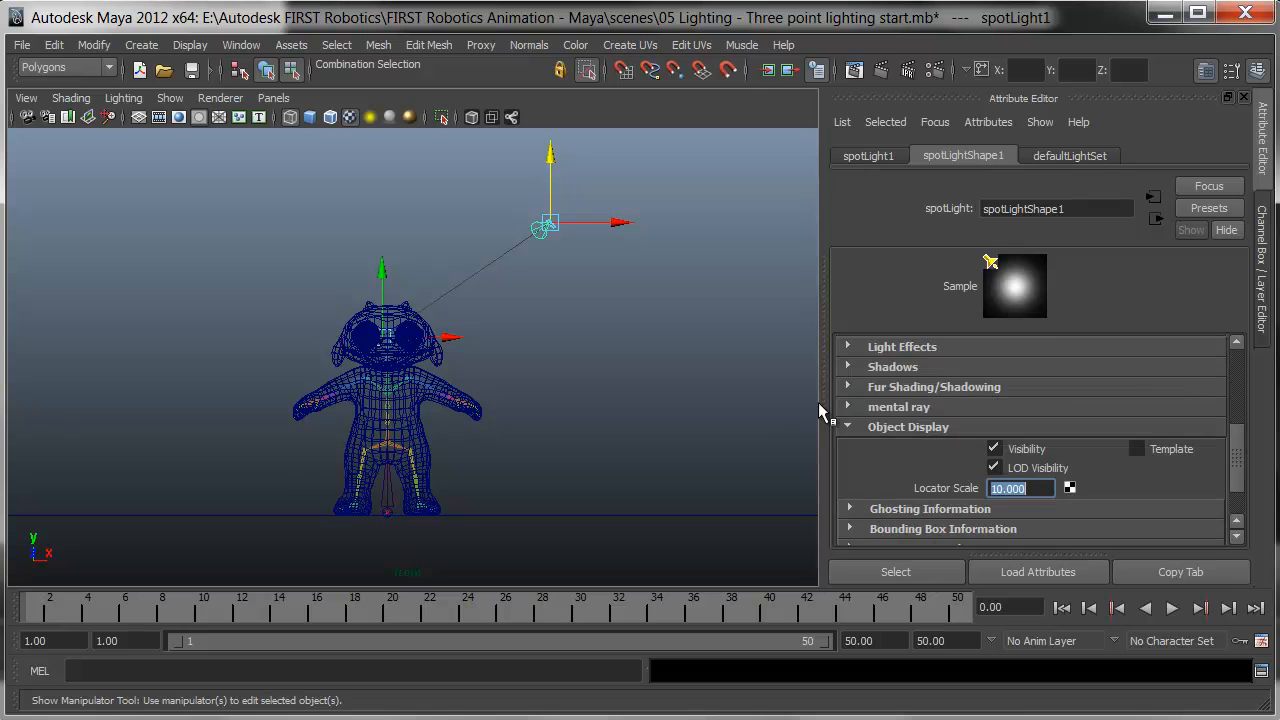
{"action": "scroll", "coordinate": [1160, 466], "scroll_direction": "up", "scroll_amount": 5}
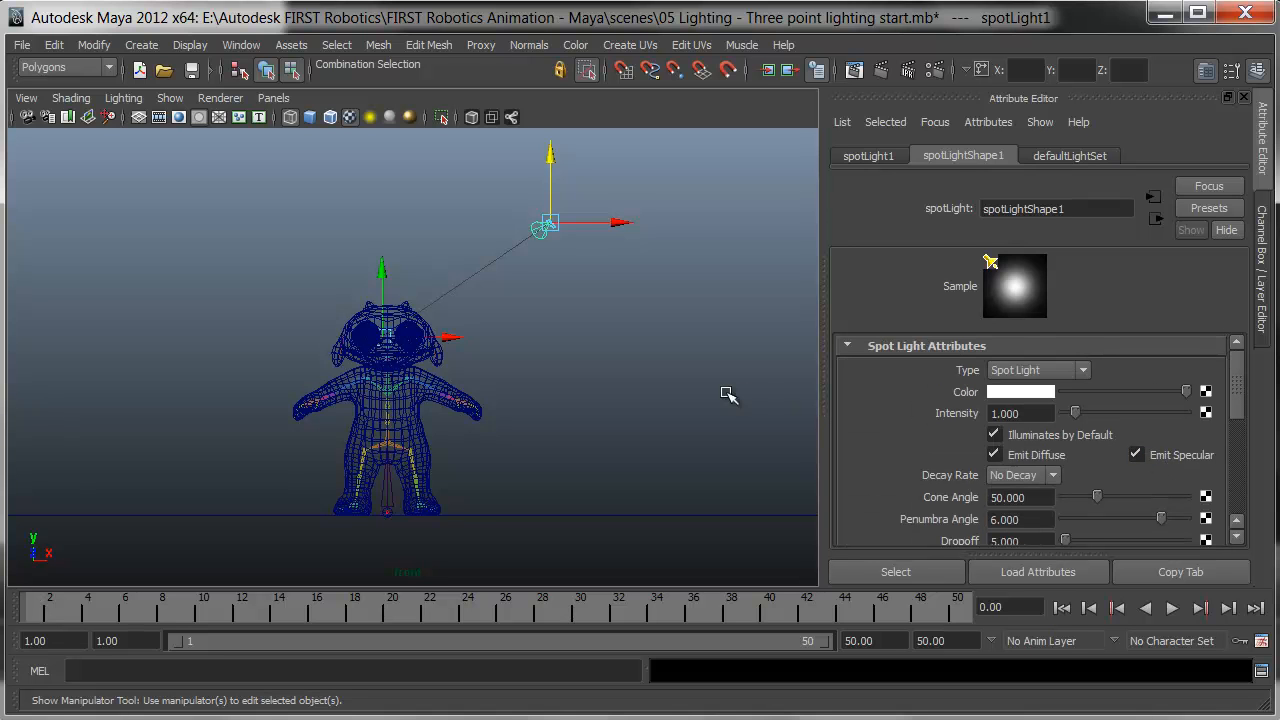
Step: Display the character in the perspective view with textured shading and scene lighting
{"action": "scroll", "coordinate": [671, 398], "scroll_direction": "down", "scroll_amount": 2}
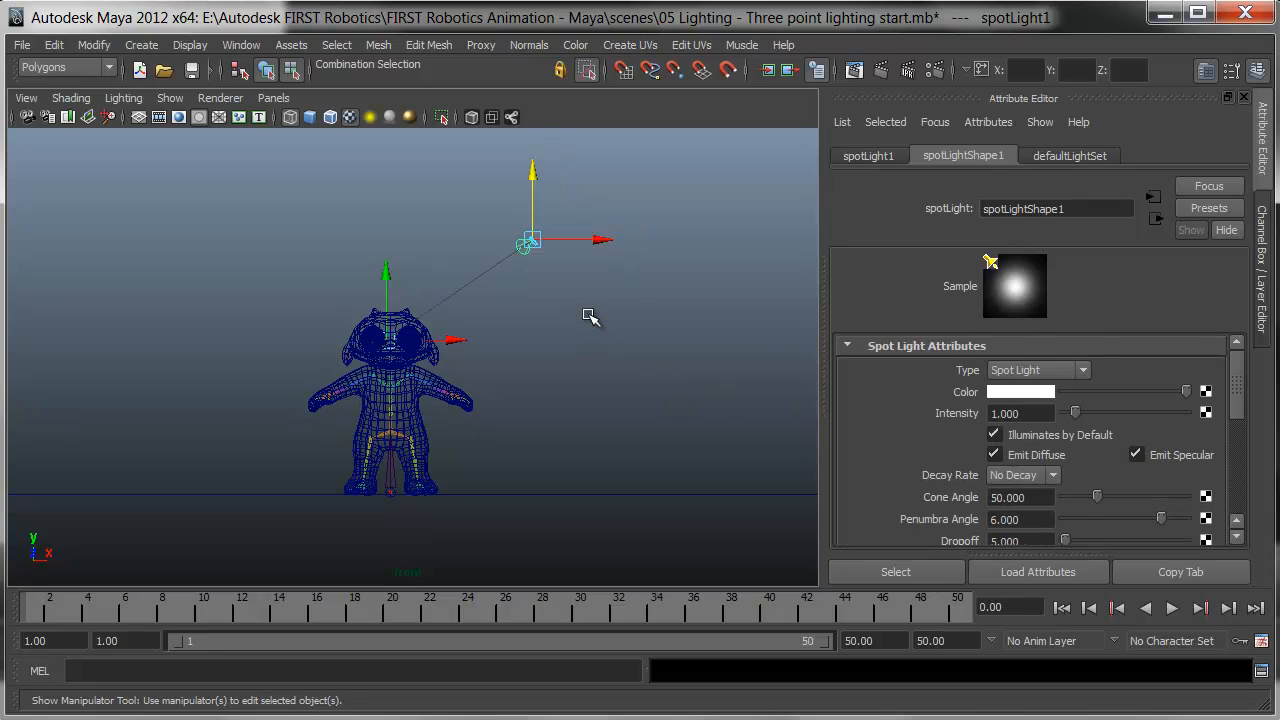
{"action": "key", "text": "space"}
{"action": "left_click_drag", "start_coordinate": [589, 313], "coordinate": [592, 258]}
{"action": "left_click_drag", "start_coordinate": [651, 409], "coordinate": [602, 285], "text": "alt"}
{"action": "middle_click_drag", "start_coordinate": [602, 285], "coordinate": [560, 377], "text": "alt"}
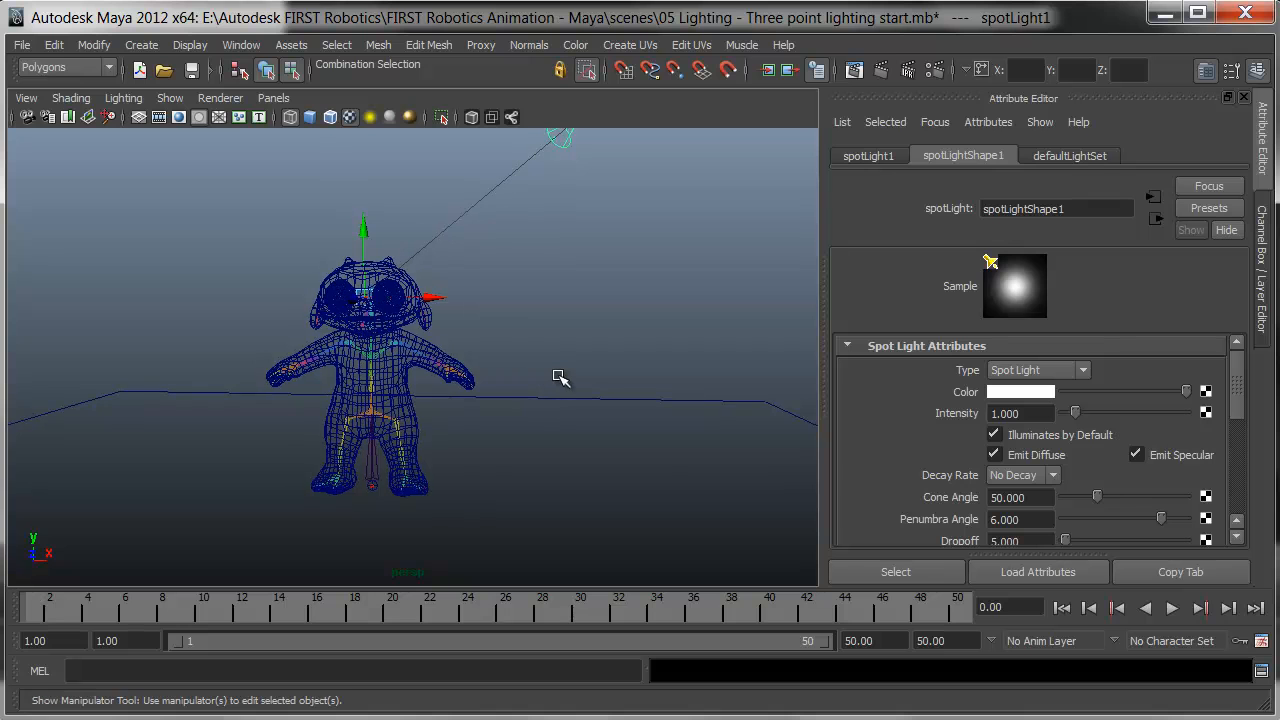
{"action": "key", "text": "6"}
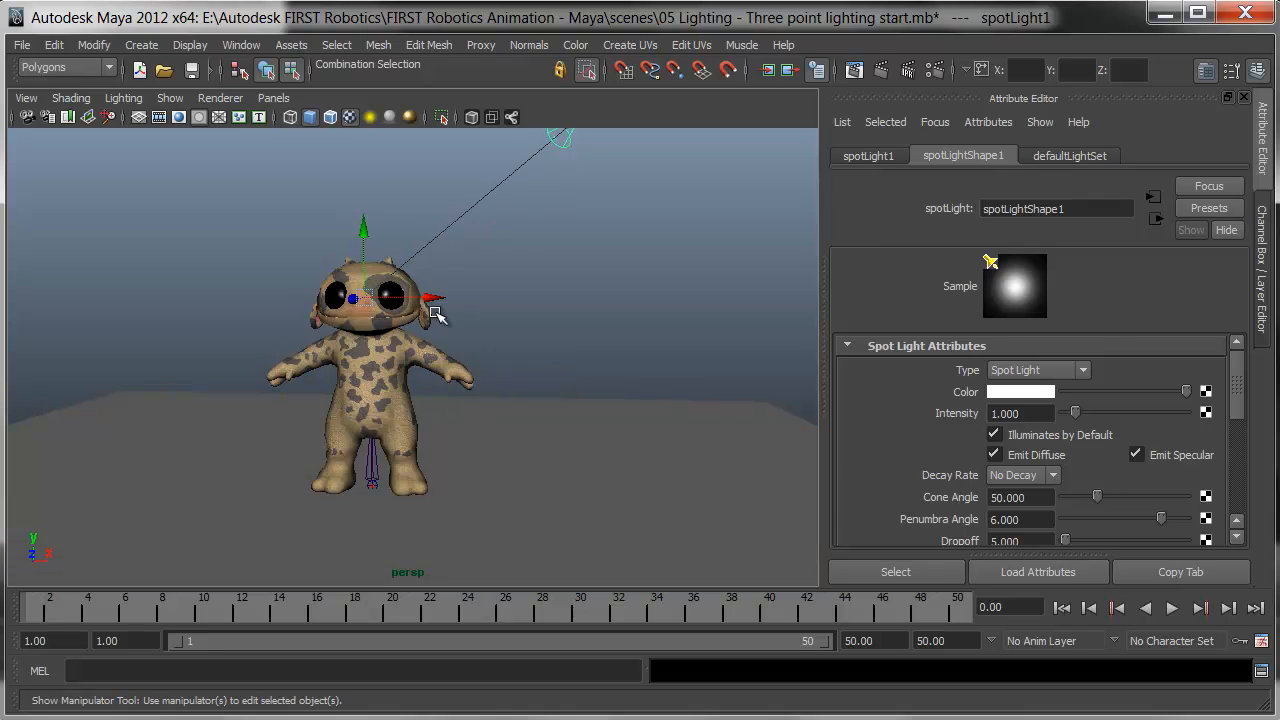
{"action": "key", "text": "7"}
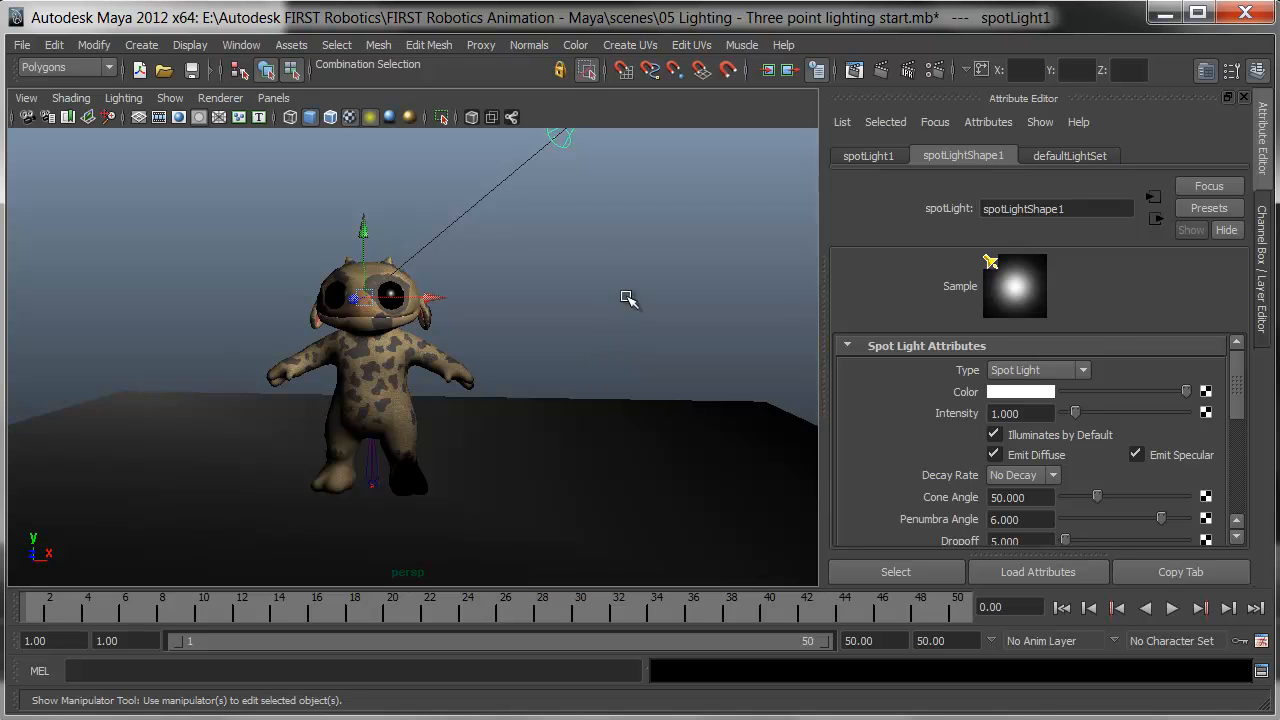
{"action": "mouse_move", "coordinate": [633, 318]}
{"action": "left_mouse_down", "text": "alt"}
{"action": "mouse_move", "coordinate": [583, 331]}
{"action": "mouse_move", "coordinate": [1066, 343]}
{"action": "mouse_move", "coordinate": [627, 331]}
{"action": "mouse_move", "coordinate": [651, 320]}
{"action": "mouse_move", "coordinate": [640, 318]}
{"action": "left_mouse_up", "text": "alt"}
Step: Duplicate the spot light and, in the top view, move the copy's origin to the character's opposite side at about X -151 cm
{"action": "key", "text": "space"}
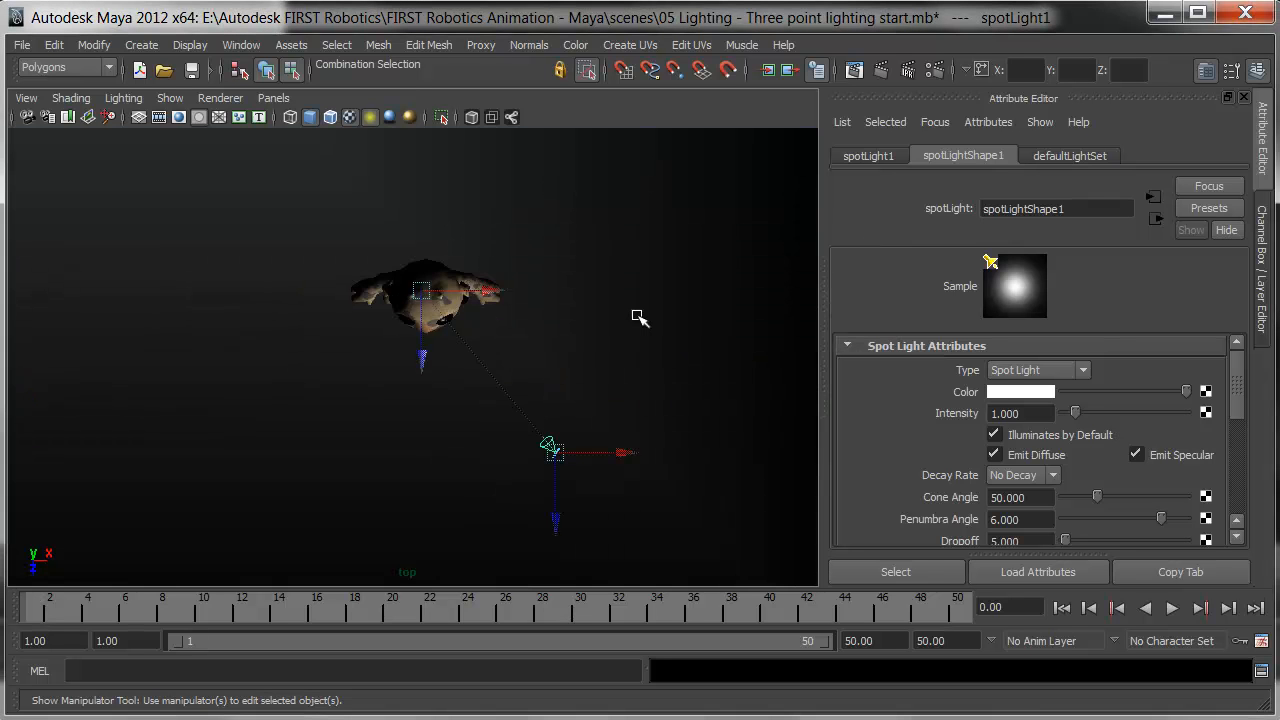
{"action": "middle_click_drag", "start_coordinate": [684, 342], "coordinate": [685, 343], "text": "alt"}
{"action": "scroll", "coordinate": [629, 366], "scroll_direction": "up", "scroll_amount": 4}
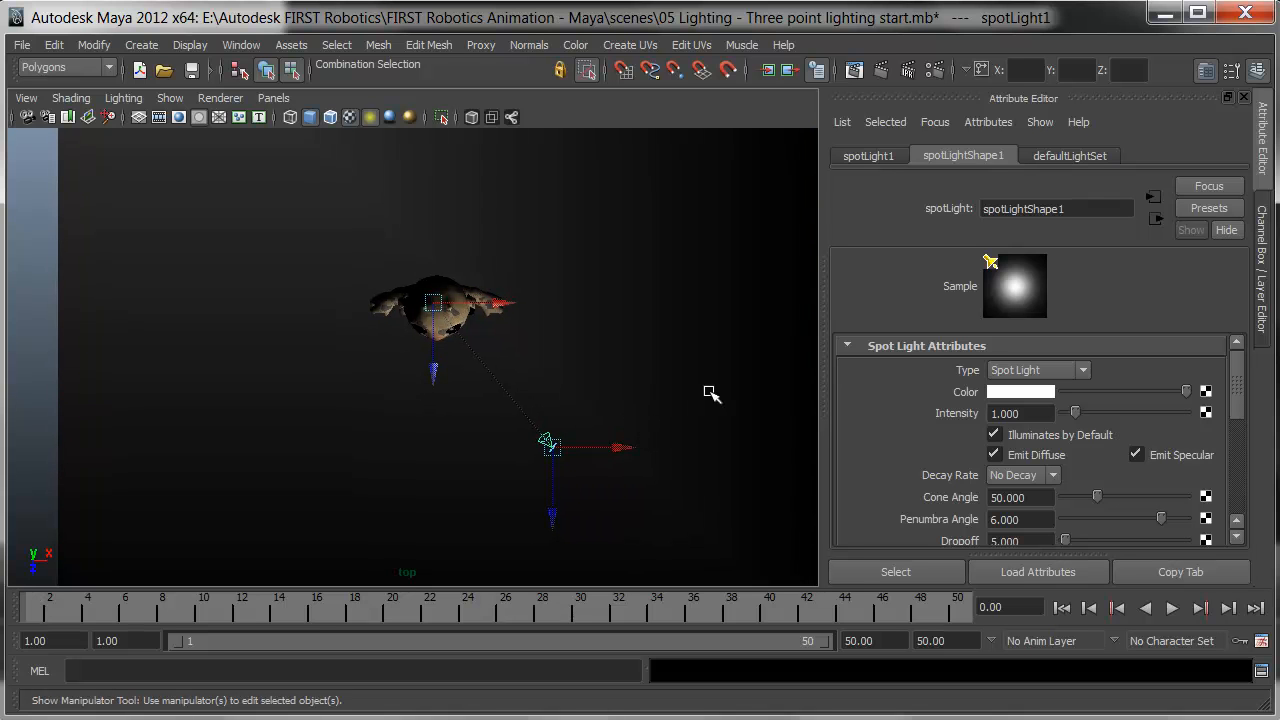
{"action": "key", "text": "ctrl+d"}
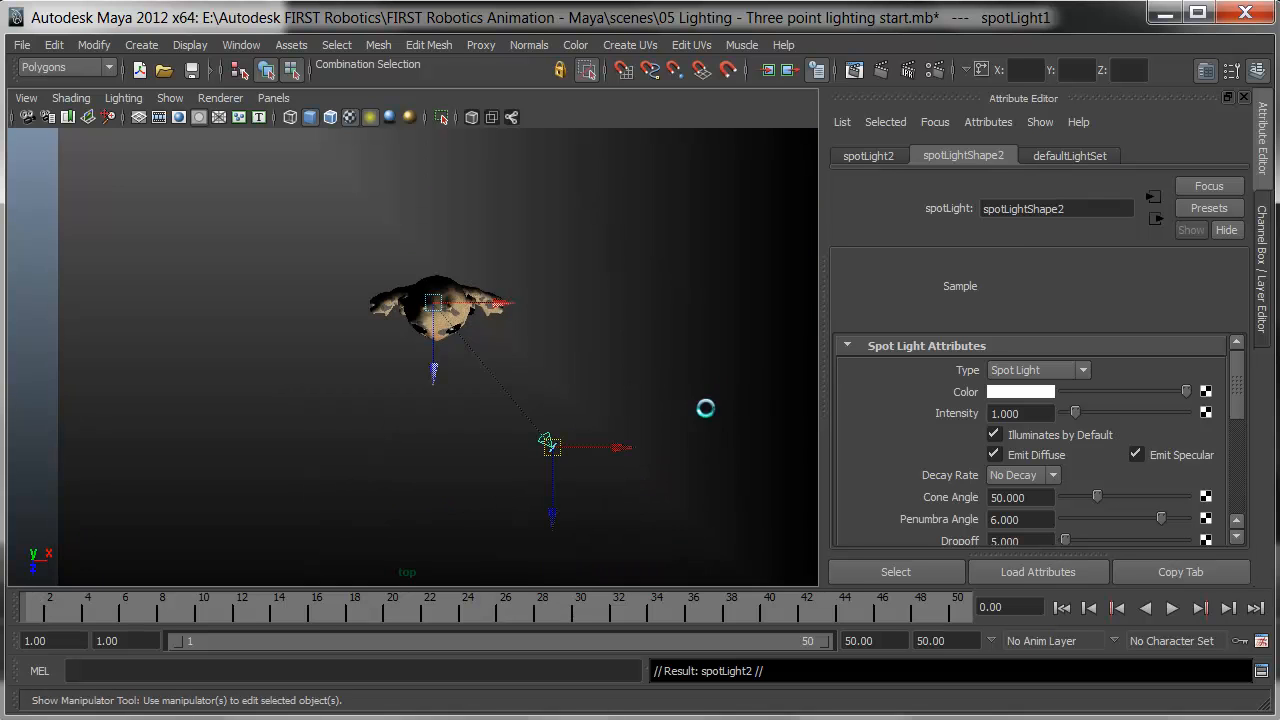
{"action": "left_click_drag", "start_coordinate": [631, 446], "coordinate": [349, 458]}
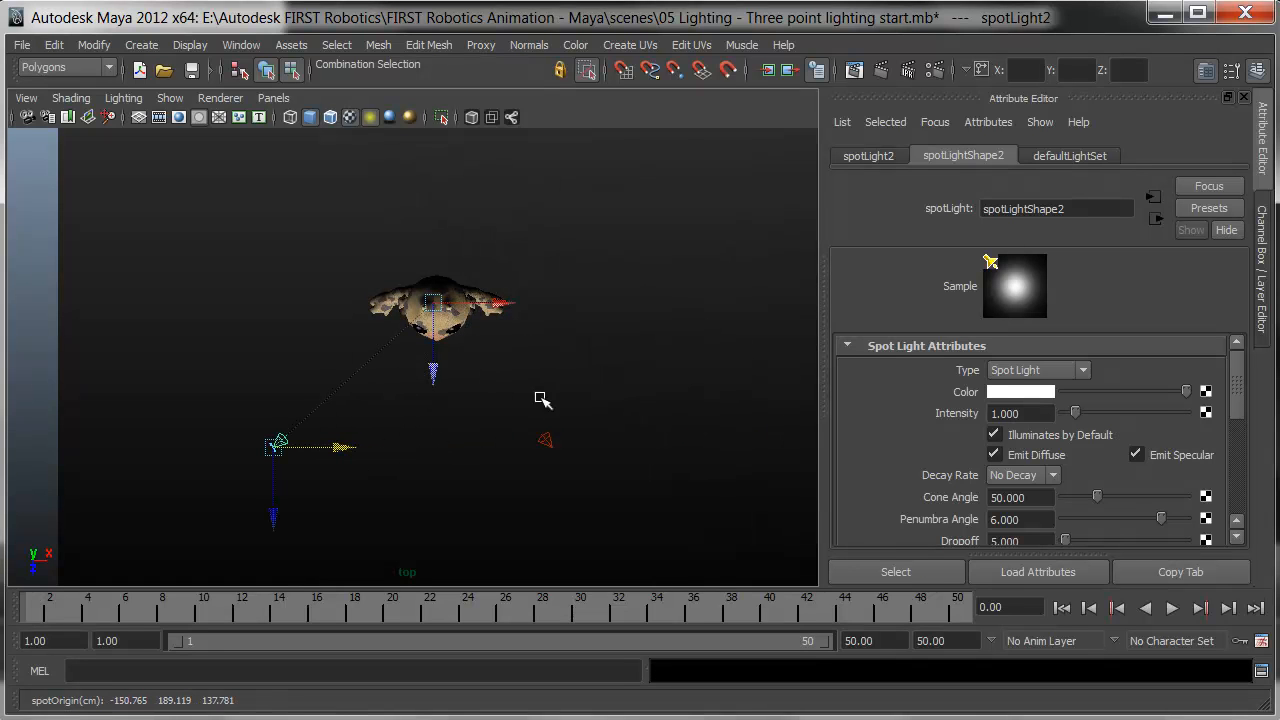
Step: In the front view, lower the duplicated spot light to a height of about 179 cm
{"action": "key", "text": "space"}
{"action": "left_click_drag", "start_coordinate": [586, 306], "coordinate": [588, 352]}
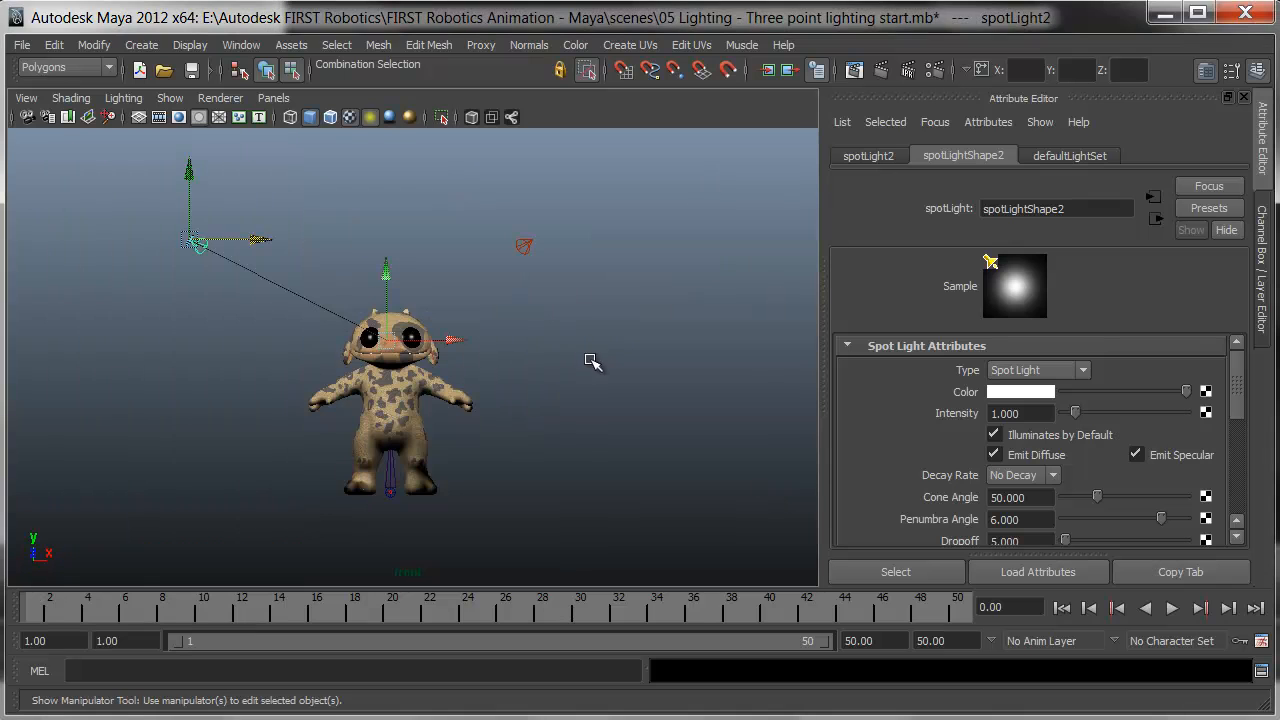
{"action": "left_click_drag", "start_coordinate": [190, 172], "coordinate": [229, 191]}
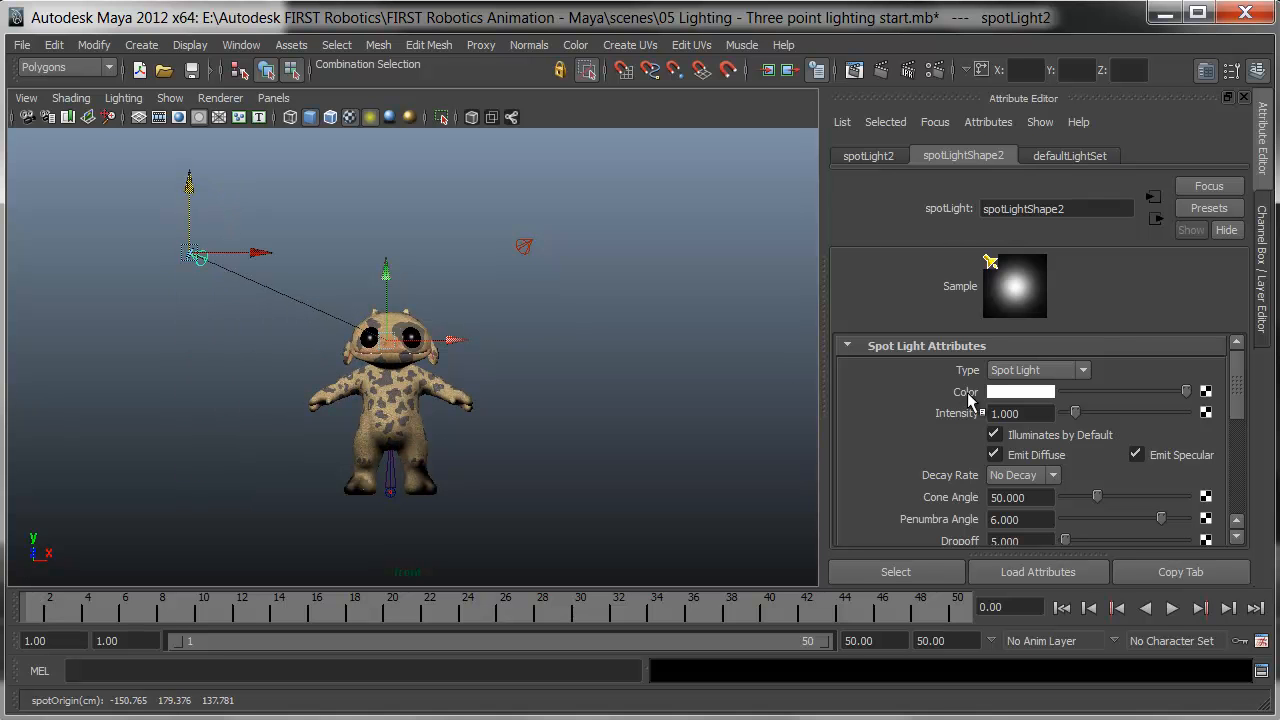
Step: Set the duplicated spot light's intensity to 0.5
{"action": "left_click", "coordinate": [1024, 413]}
{"action": "type", "text": "."}
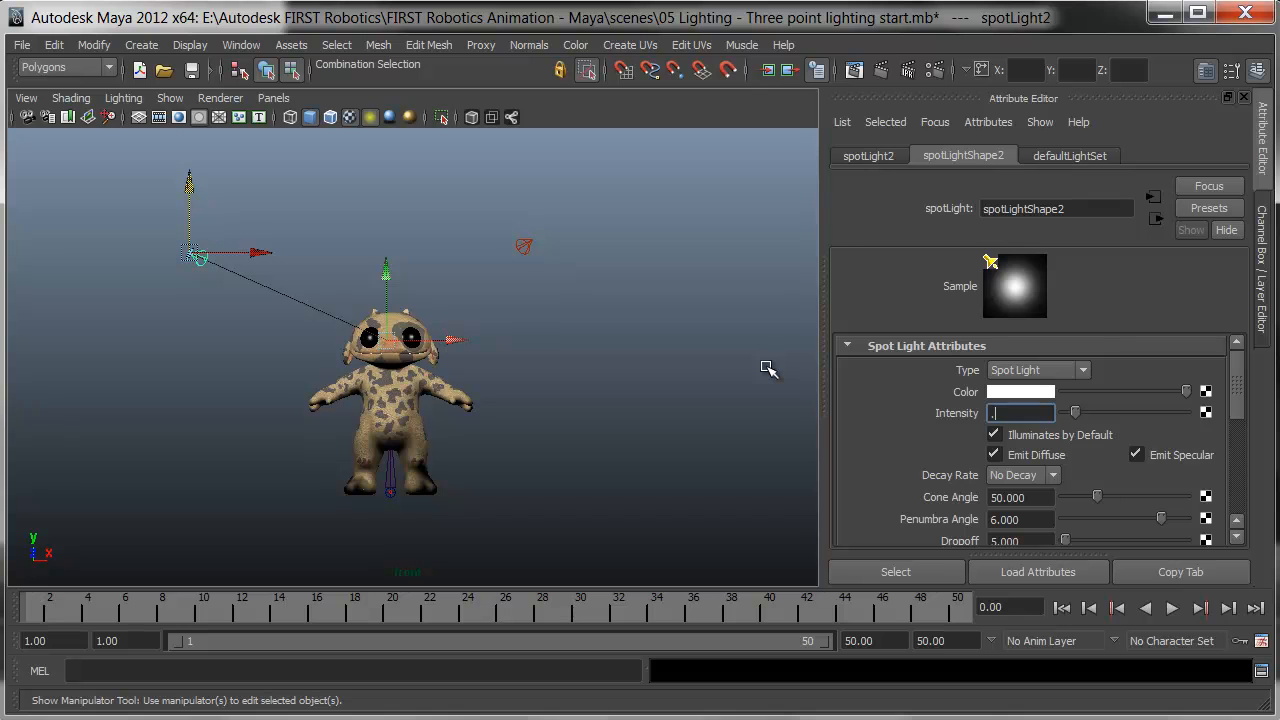
{"action": "type", "text": "5"}
{"action": "key", "text": "Tab"}
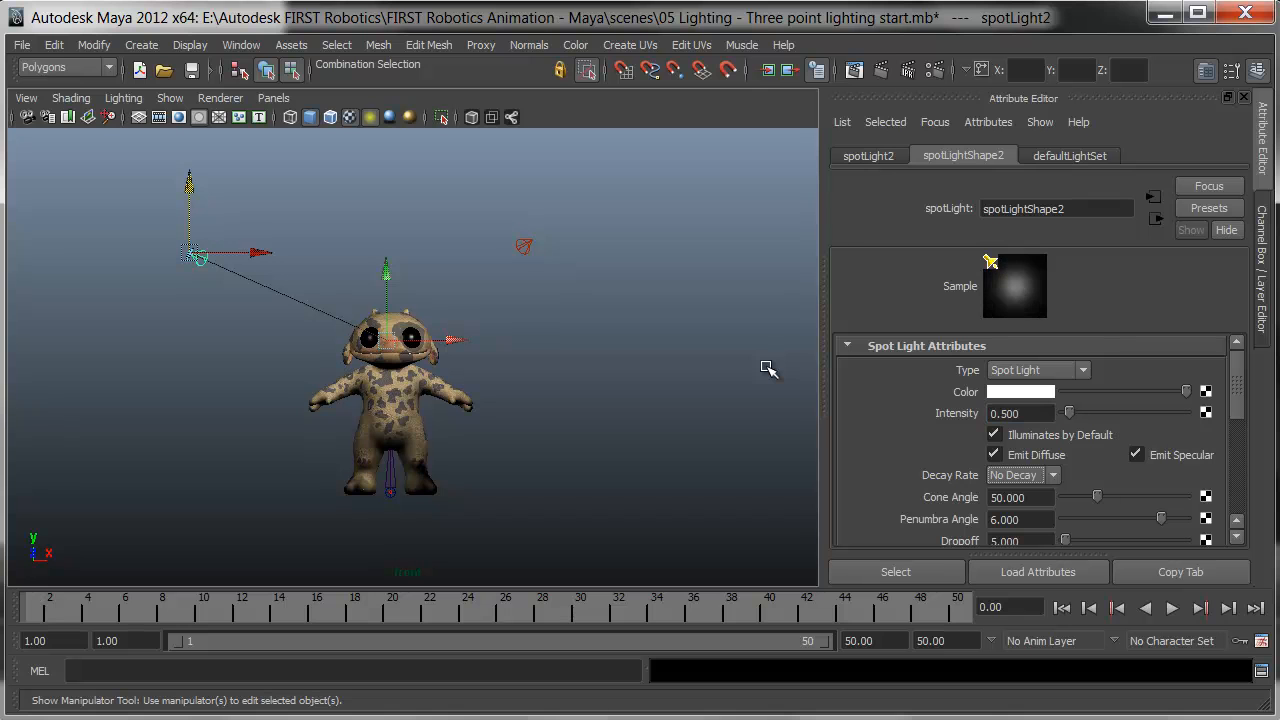
Step: Test-render the character from an angled front perspective view to check the key and fill lights, and close the render
{"action": "left_click", "coordinate": [273, 97]}
{"action": "mouse_move", "coordinate": [306, 117]}
{"action": "left_click", "coordinate": [446, 117]}
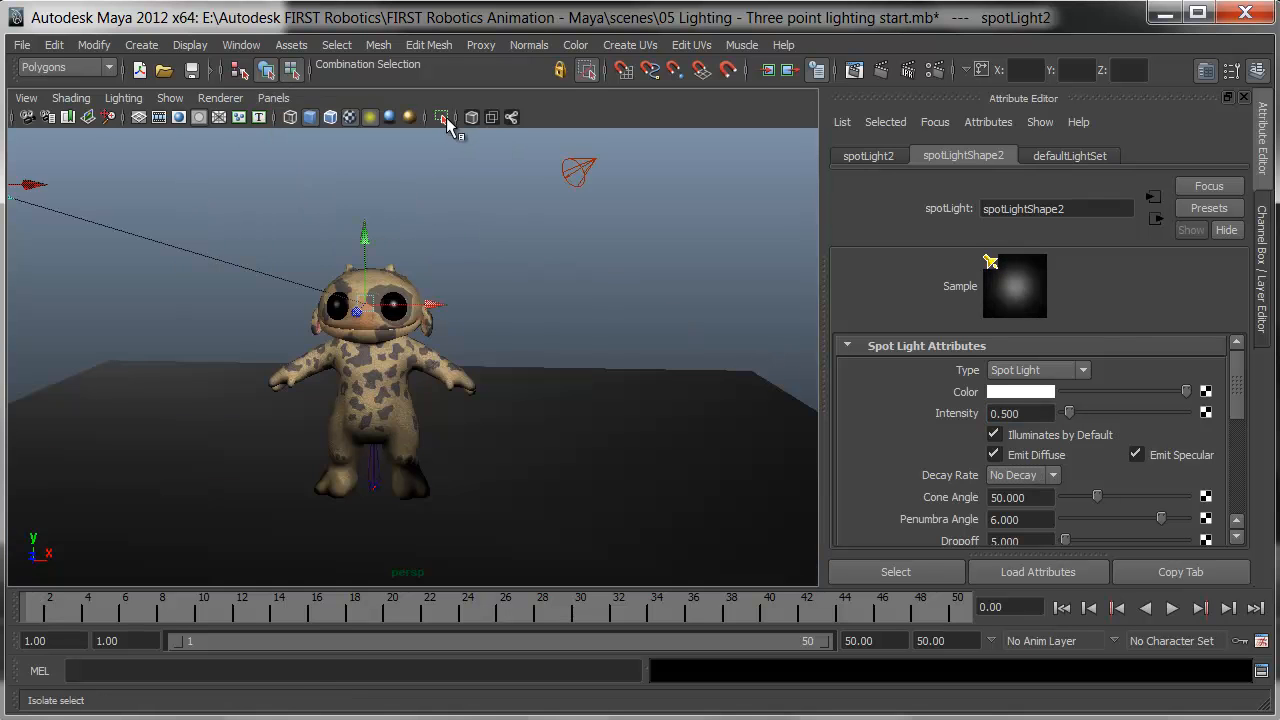
{"action": "left_click_drag", "start_coordinate": [628, 295], "coordinate": [560, 295], "text": "alt"}
{"action": "middle_click_drag", "start_coordinate": [440, 313], "coordinate": [497, 320], "text": "alt"}
{"action": "left_click_drag", "start_coordinate": [498, 323], "coordinate": [560, 311], "text": "alt"}
{"action": "middle_click_drag", "start_coordinate": [560, 311], "coordinate": [640, 306], "text": "alt"}
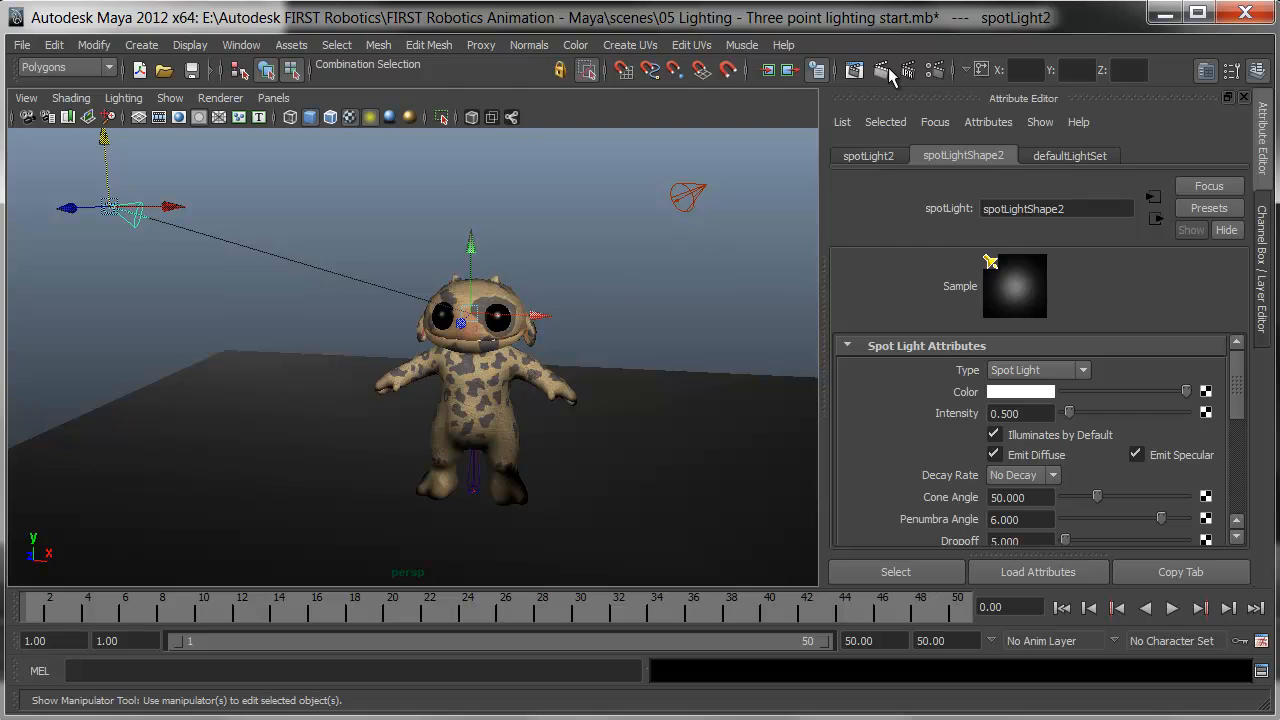
{"action": "left_click", "coordinate": [884, 72]}
{"action": "left_click_drag", "start_coordinate": [258, 0], "coordinate": [650, 2]}
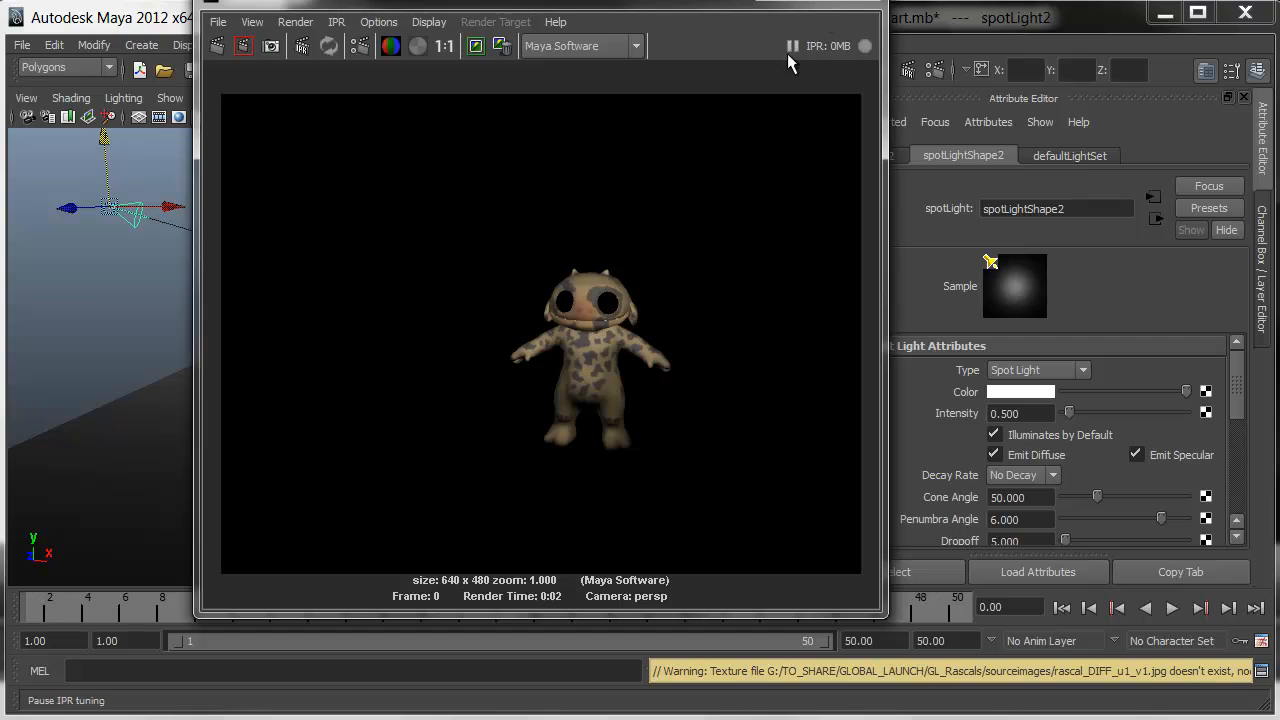
{"action": "left_click", "coordinate": [866, 4]}
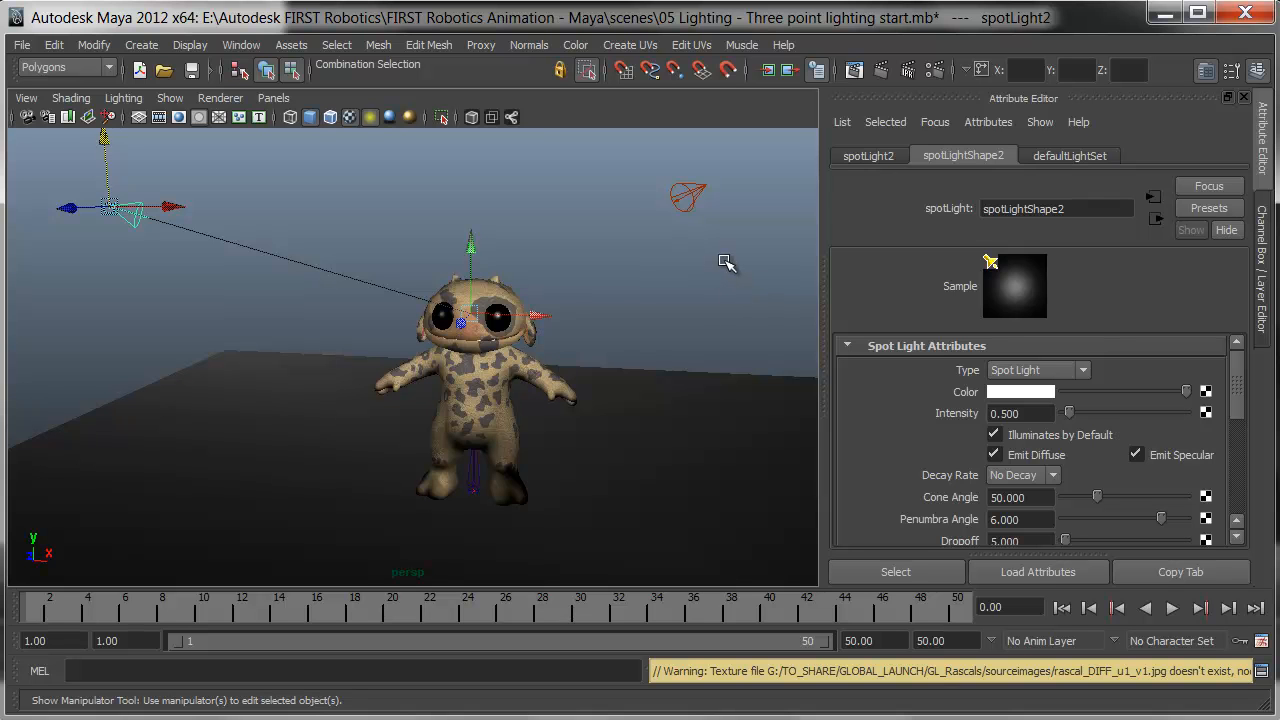
Step: Duplicate the fill spot light and move the copy's origin along the Z axis to behind the character as a back light
{"action": "left_click_drag", "start_coordinate": [727, 262], "coordinate": [452, 334], "text": "alt"}
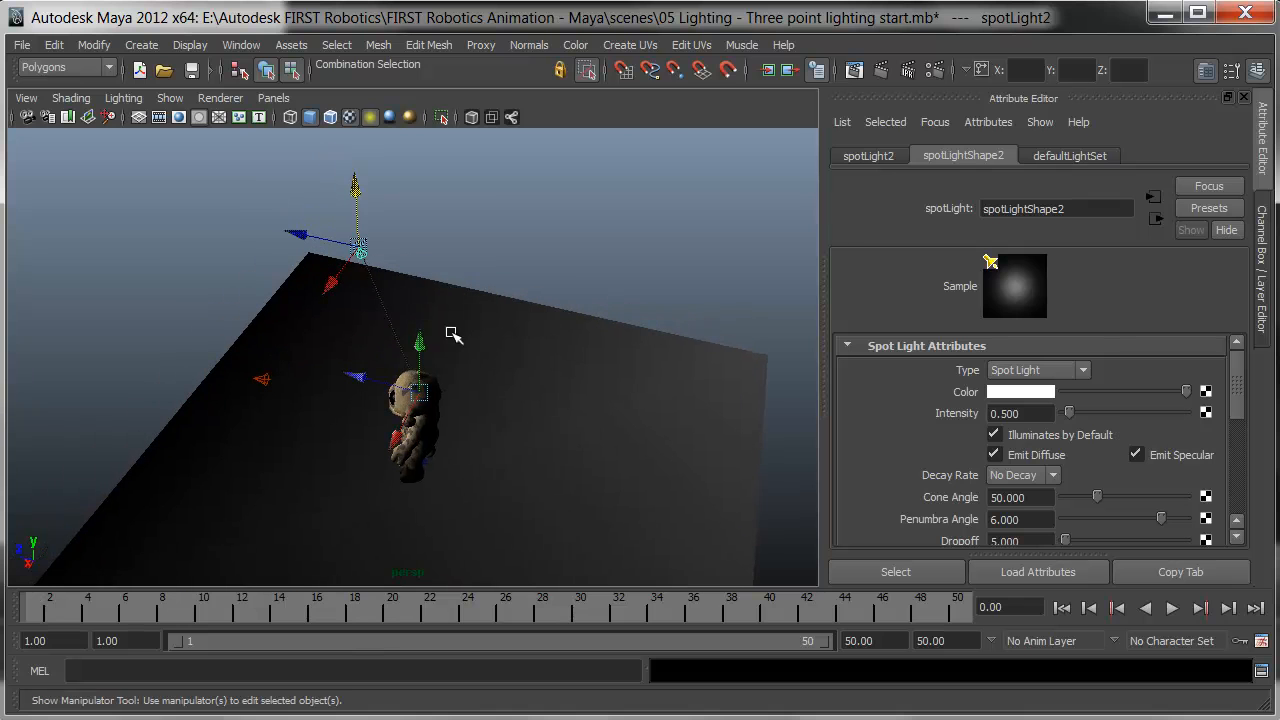
{"action": "key", "text": "ctrl+d"}
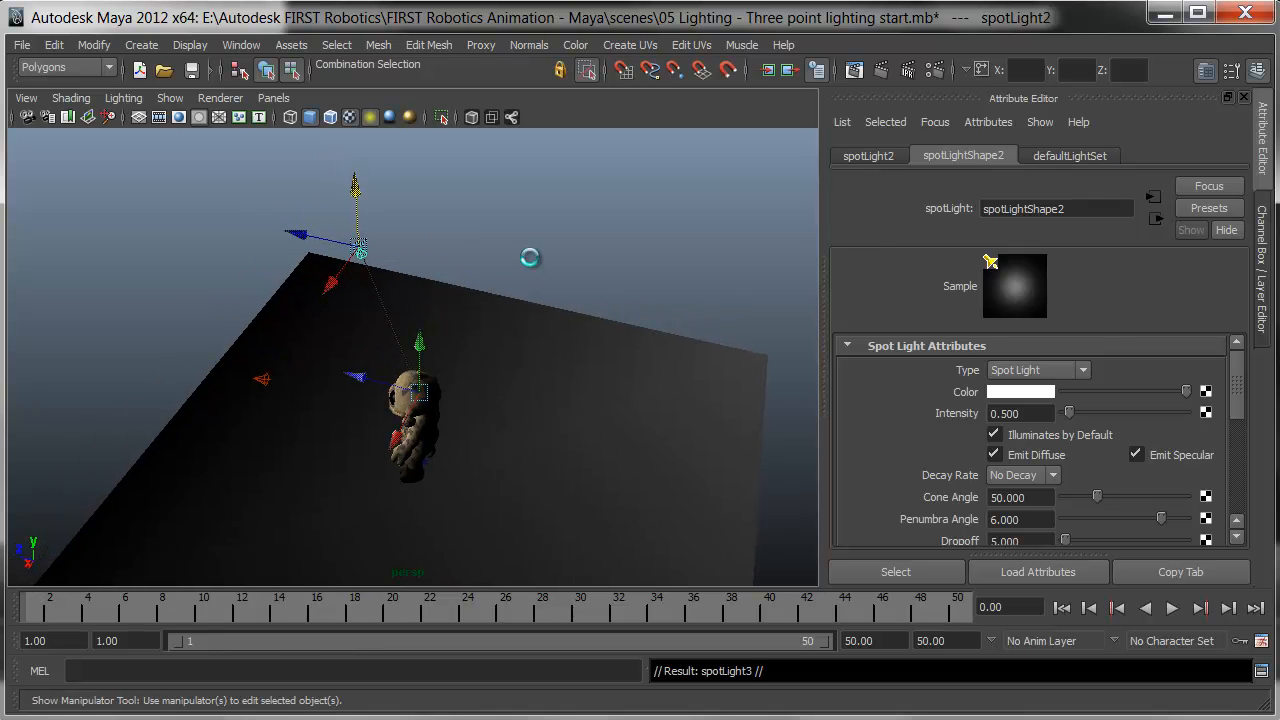
{"action": "left_click_drag", "start_coordinate": [306, 235], "coordinate": [700, 294]}
Step: Test-render a closer front view of the character with all three spot lights, close the render and clear the selection
{"action": "left_click_drag", "start_coordinate": [657, 349], "coordinate": [842, 318], "text": "alt"}
{"action": "scroll", "coordinate": [725, 485], "scroll_direction": "up", "scroll_amount": 5}
{"action": "middle_click_drag", "start_coordinate": [720, 490], "coordinate": [636, 410], "text": "alt"}
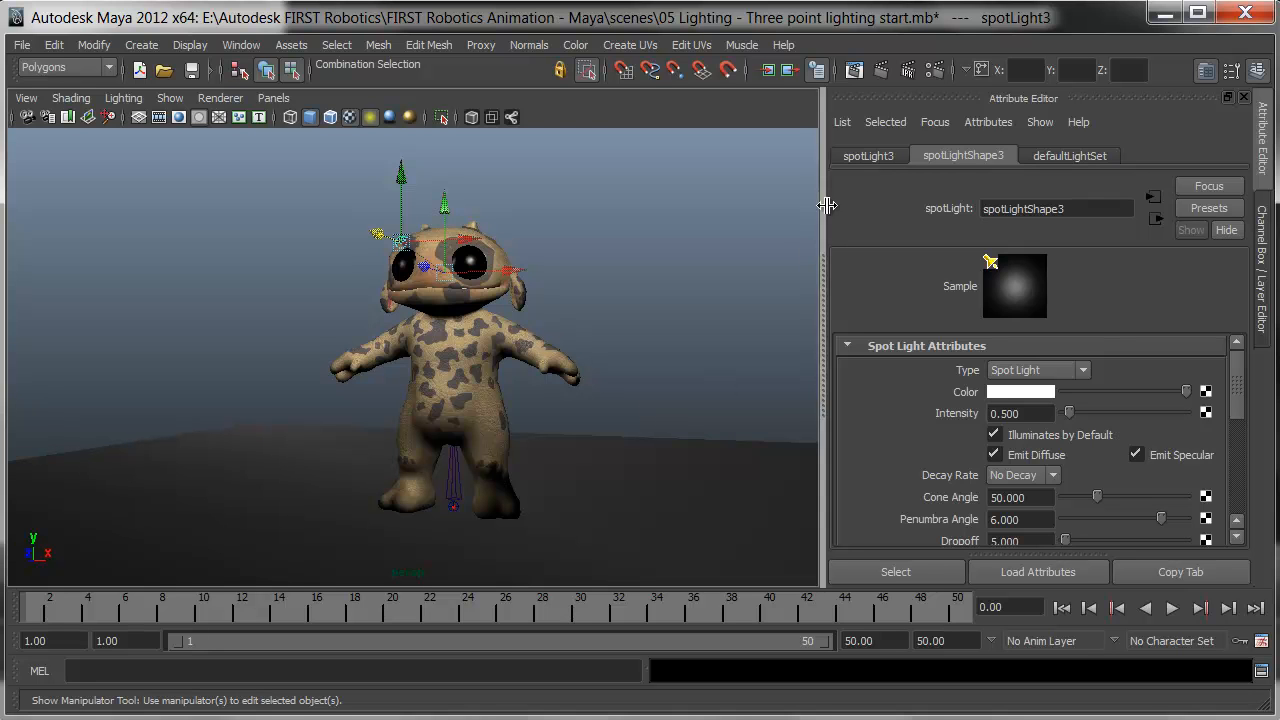
{"action": "left_click", "coordinate": [880, 78]}
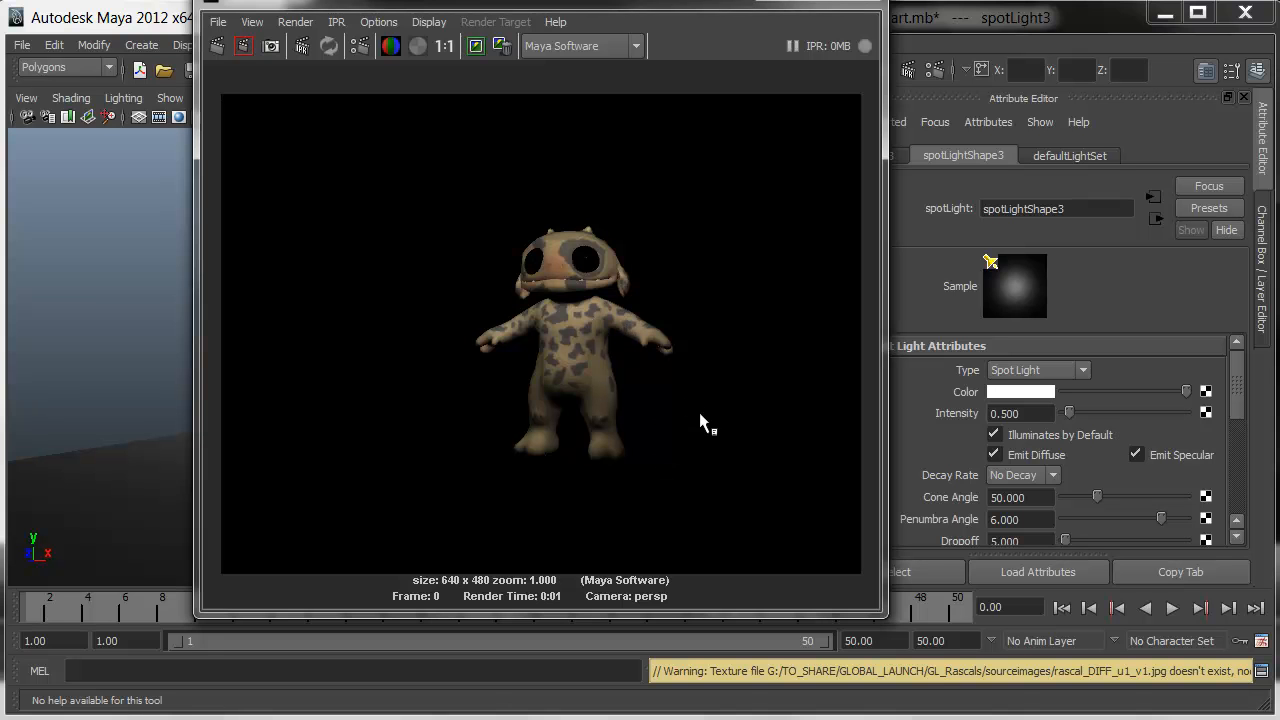
{"action": "left_click", "coordinate": [866, 6]}
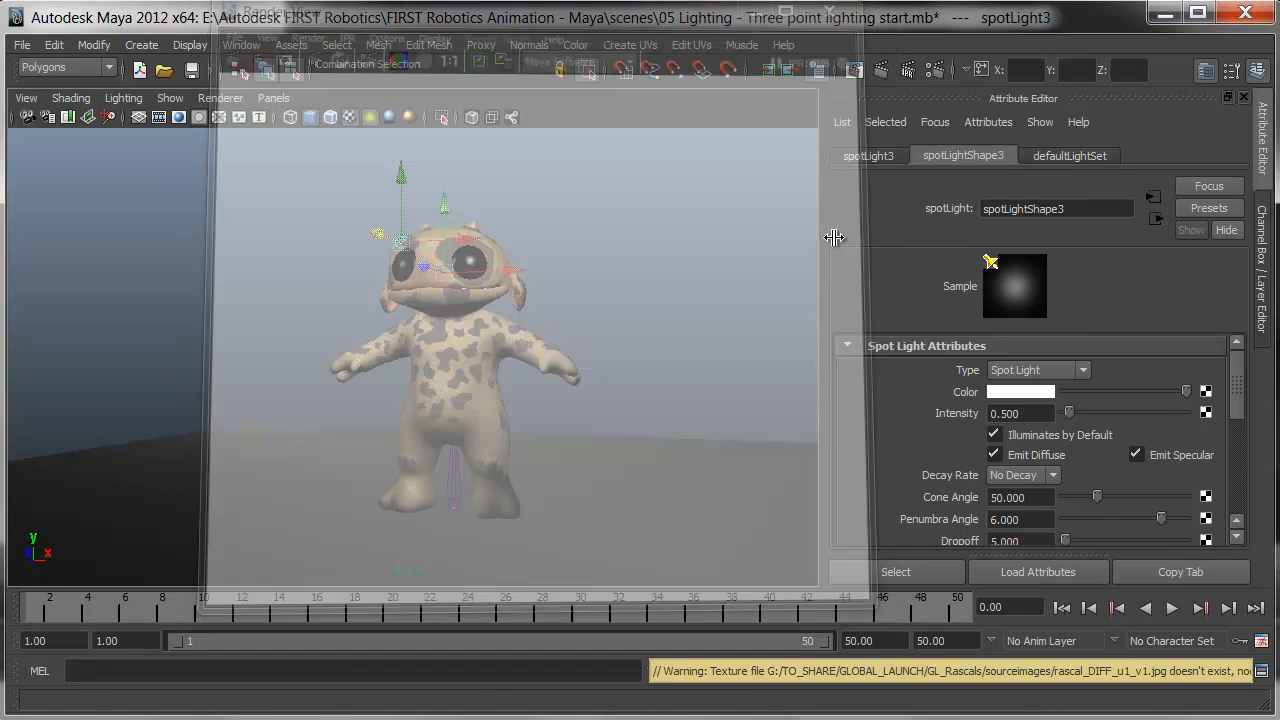
{"action": "left_click", "coordinate": [648, 304]}
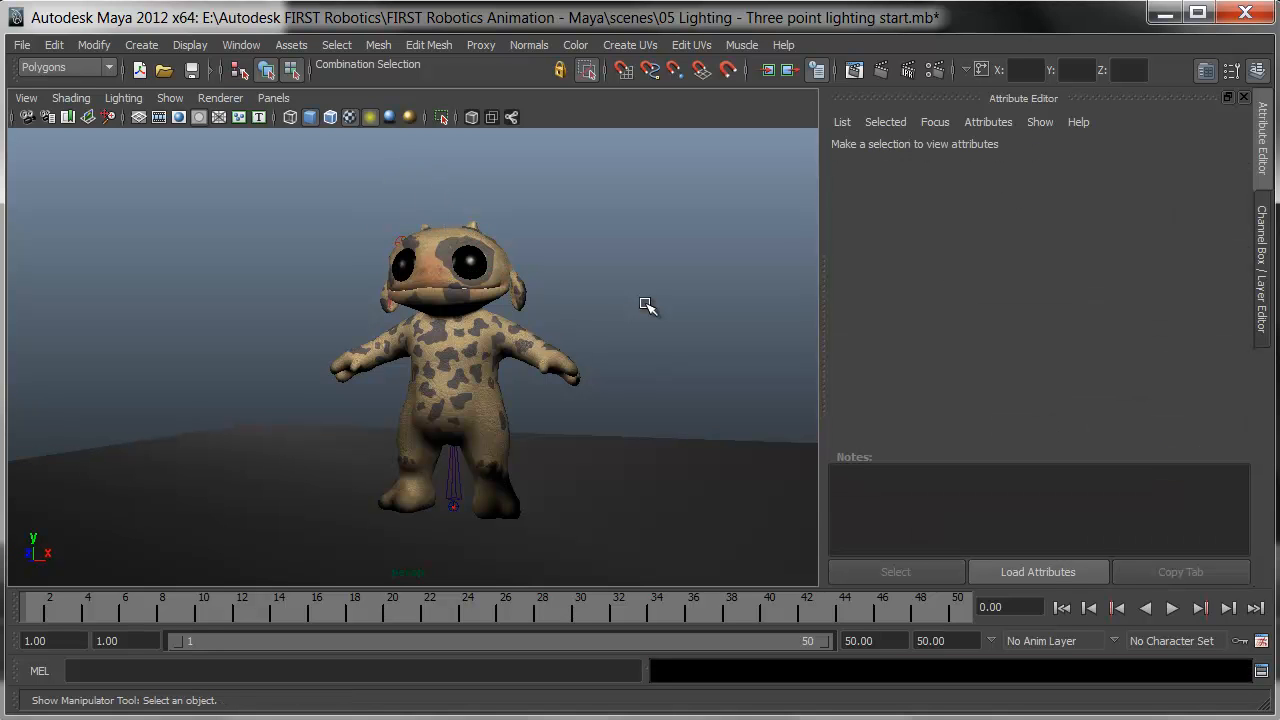